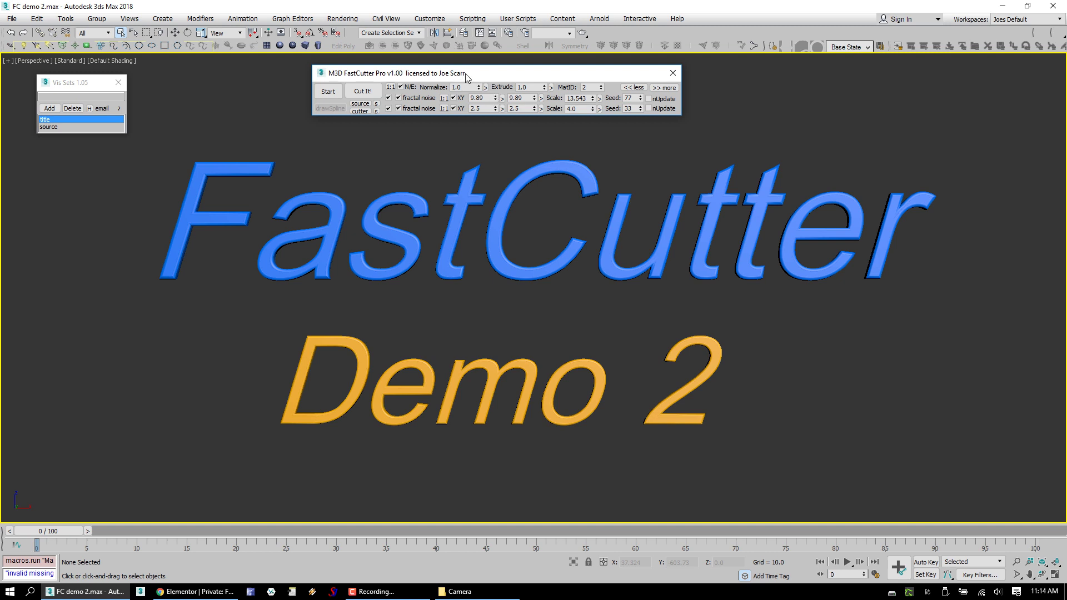
- Show the source object set and select the green sphere as the object to cut
click(49, 127)
key(ctrl+p)
drag(431, 245, 498, 237)
scroll(510, 248, up, 2)
right_click(289, 284)
click(286, 297)
key(ctrl+r)
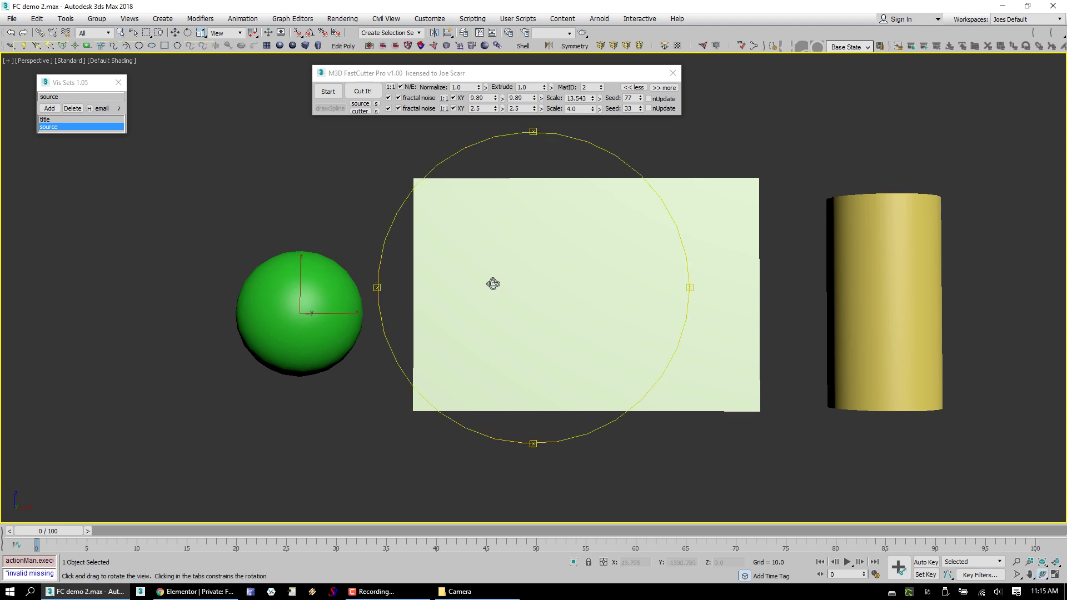
drag(492, 283, 500, 291)
middle_drag(458, 241, 518, 256)
alt+middle_drag(519, 271, 497, 269)
drag(497, 269, 497, 268)
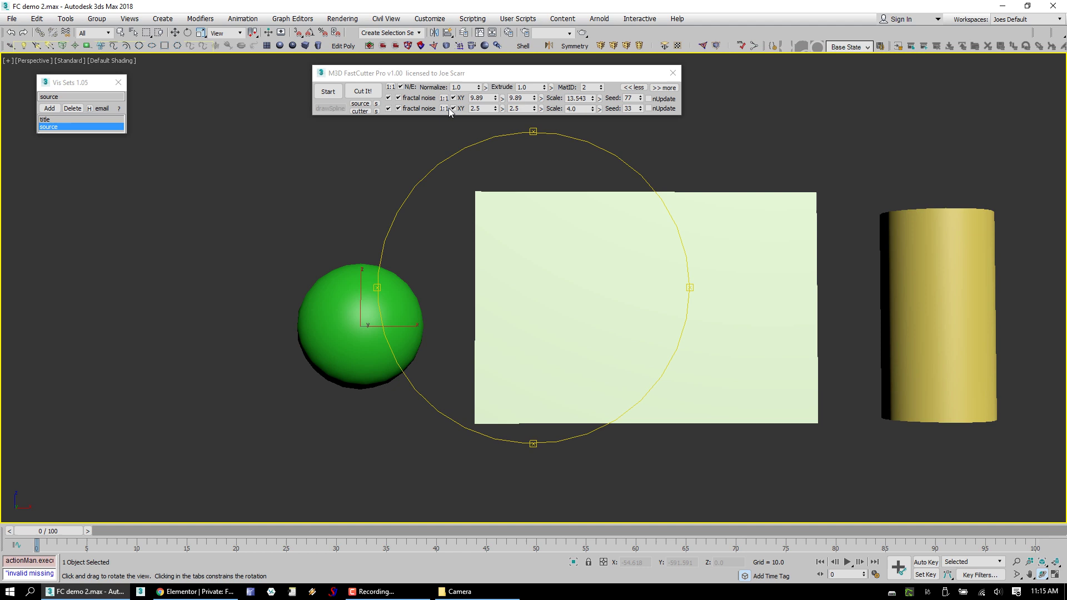
- Start a FastCutter cut on the sphere and draw a freehand cutting line diagonally across it
click(328, 91)
click(405, 202)
drag(395, 232, 241, 401)
- Turn on edged faces and examine the noisy cutter surface passing through the sphere from several angles
key(alt+z)
drag(301, 350, 348, 325)
key(ctrl+r)
drag(472, 272, 541, 312)
key(alt+z)
drag(437, 278, 450, 250)
key(ctrl+r)
key(alt+z)
drag(415, 217, 385, 288)
key(q)
key(F4)
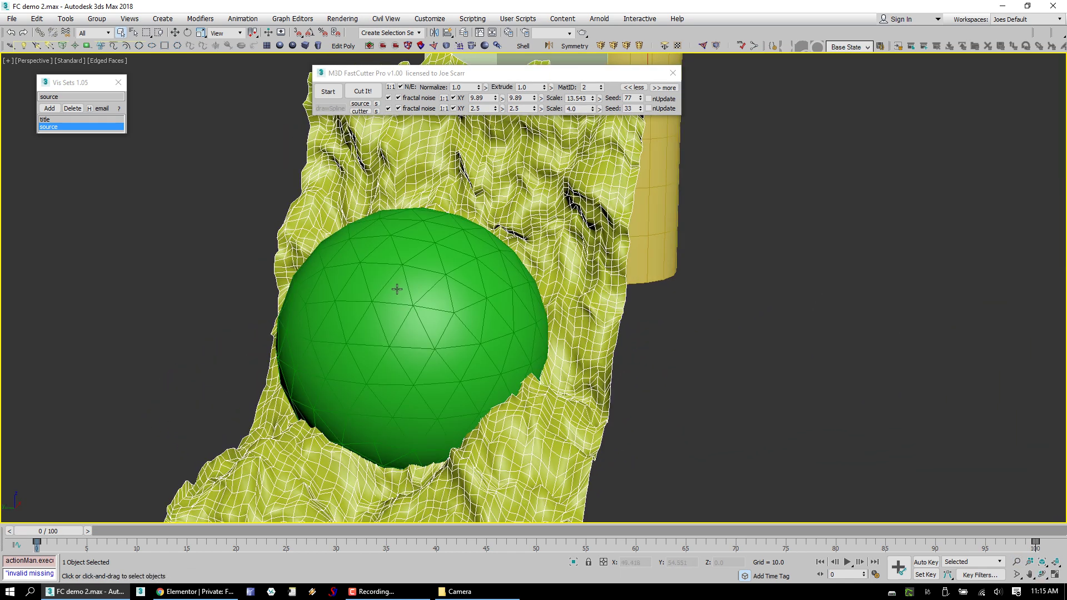
alt+middle_drag(396, 289, 547, 232)
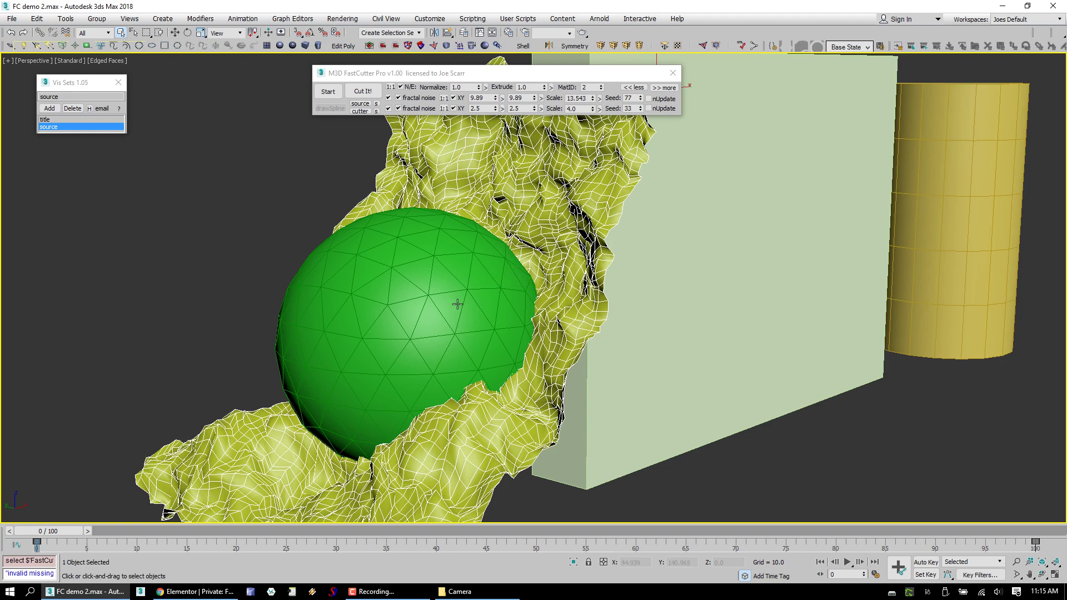
alt+middle_drag(457, 304, 497, 164)
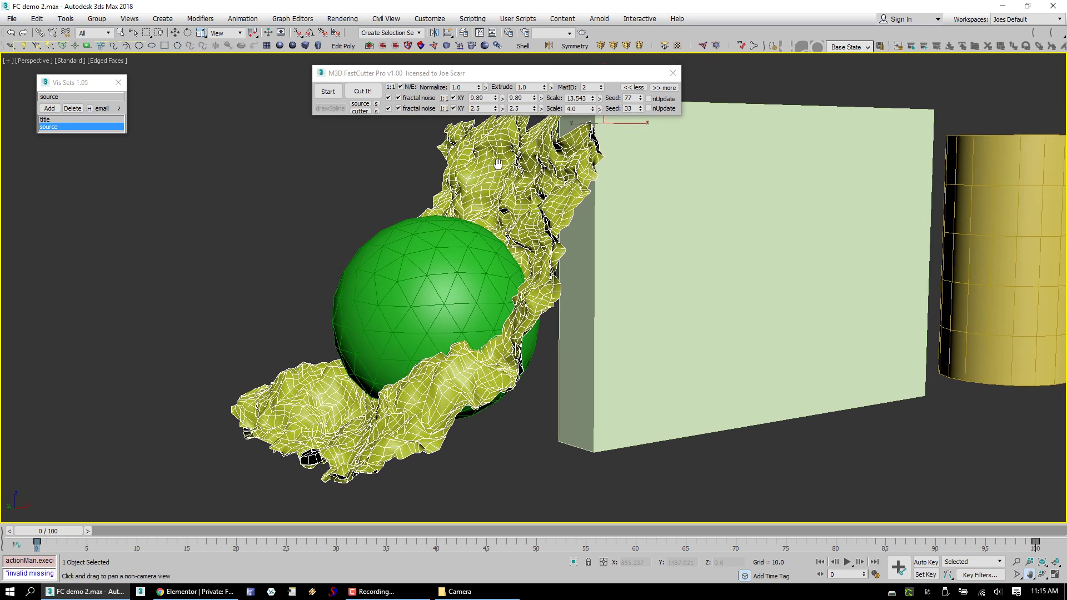
- Set the first fractal noise XY strength to 4.945 and cut the sphere with the diagonal cutter
click(541, 98)
click(564, 142)
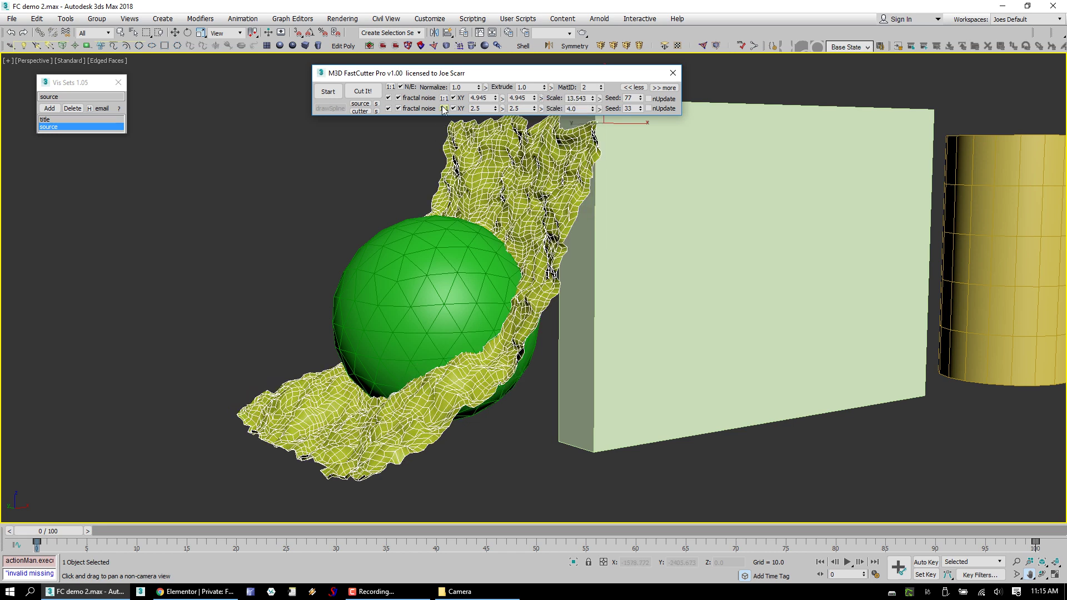
click(373, 91)
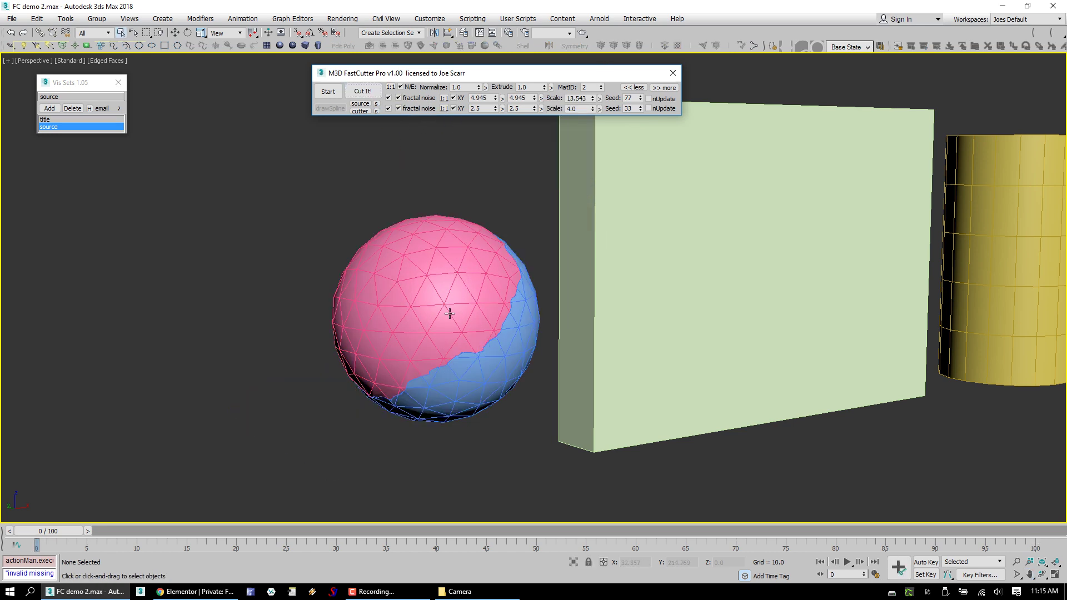
- Move the pink half up and away from the blue half, to about X -121.3 and Z 41.8
alt+middle_drag(443, 312, 510, 321)
key(w)
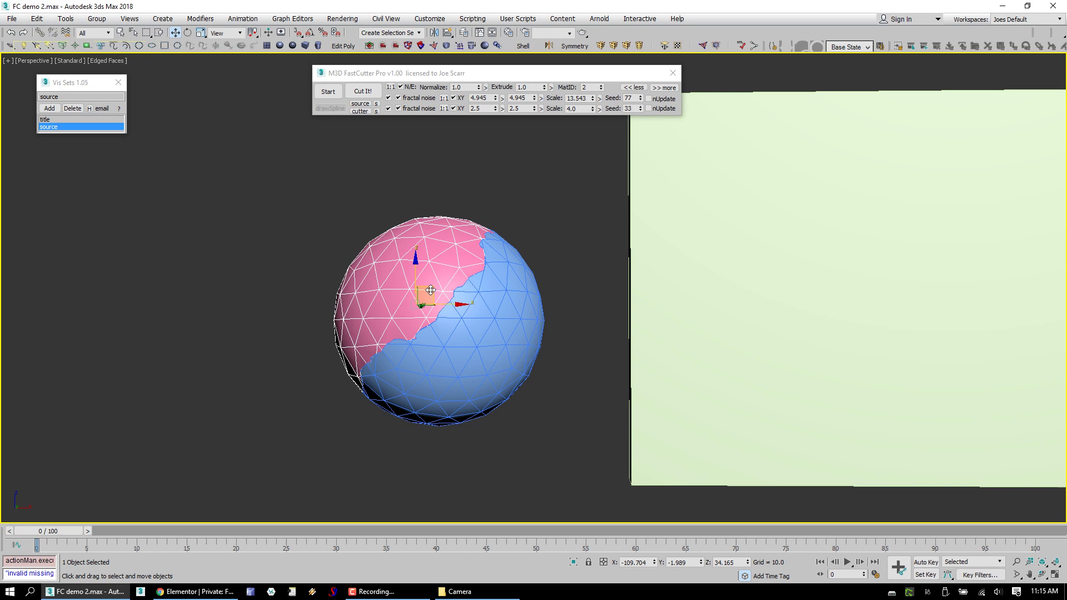
drag(431, 290, 371, 250)
alt+middle_drag(449, 305, 460, 325)
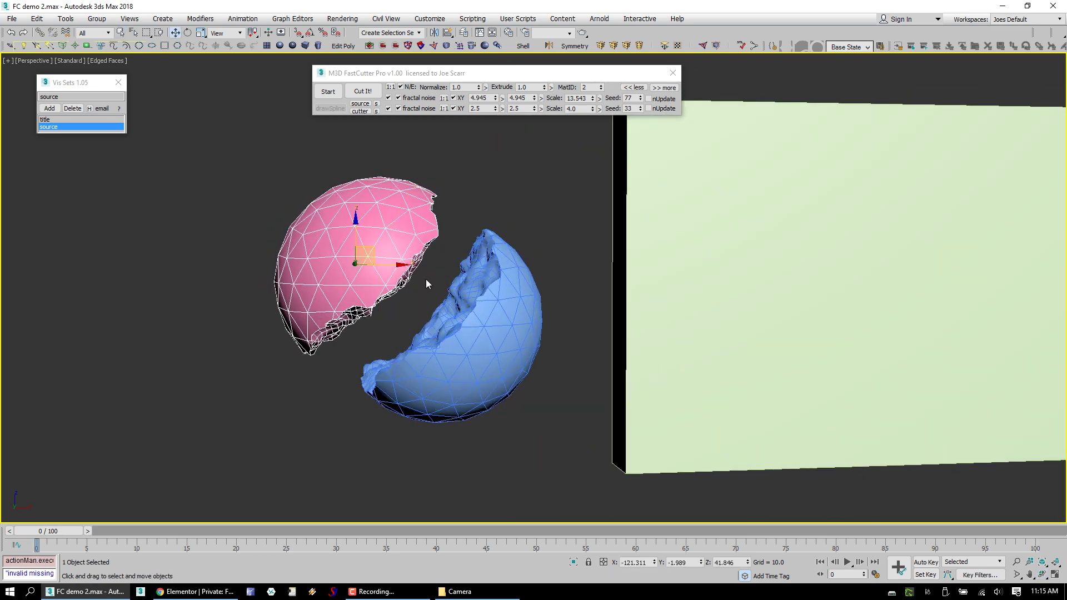
- Restore the moved pink half to its original transform and collapse the extra cutter options
click(664, 88)
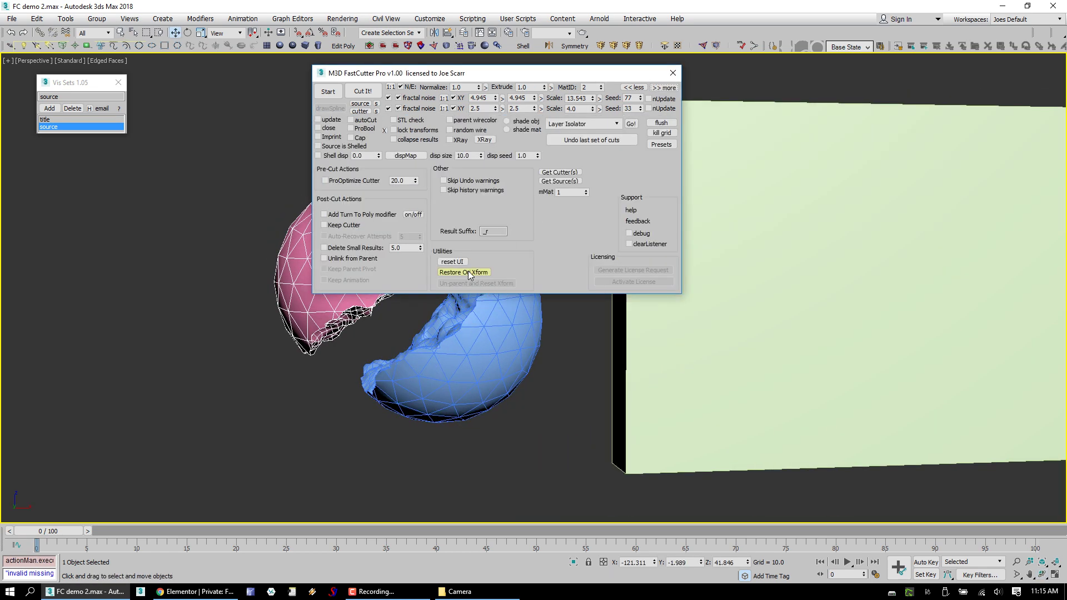
click(468, 273)
drag(609, 75, 620, 72)
click(646, 85)
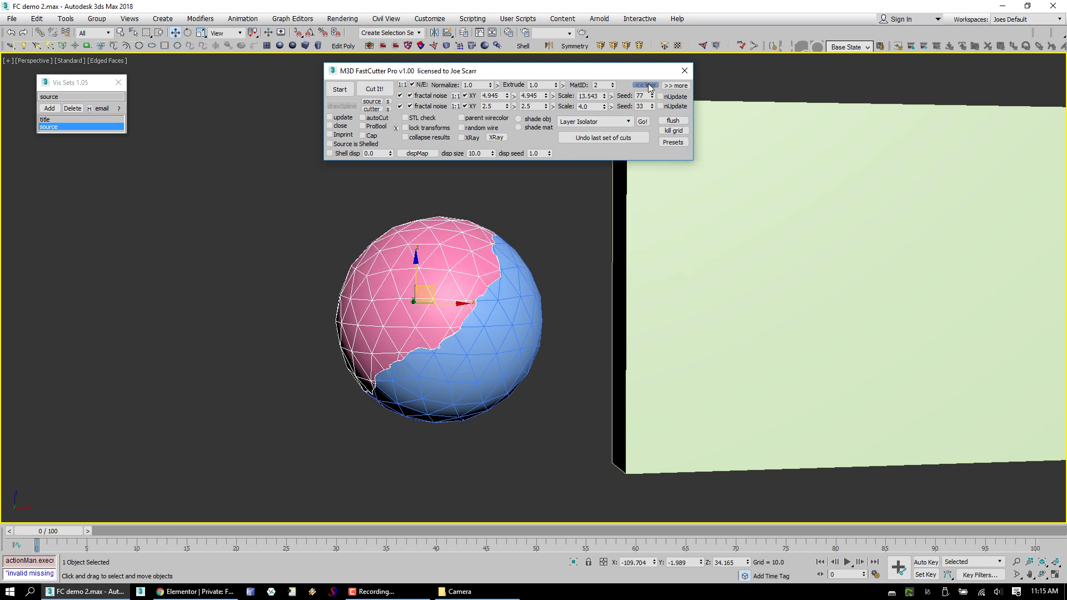
click(649, 87)
- Select both sphere halves and cut them along a freehand S-shaped line that loops outside the sphere on each side
mouse_move(487, 264)
middle_down()
mouse_move(508, 261)
mouse_move(495, 273)
middle_up()
ctrl+alt+middle_drag(467, 267, 445, 200)
key(q)
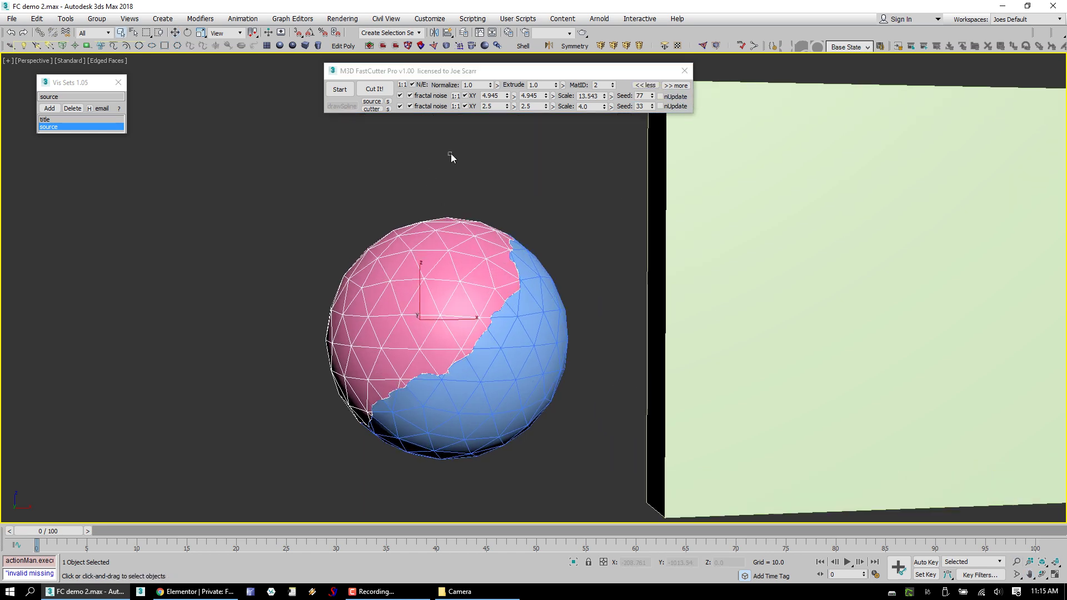
drag(451, 154, 472, 339)
key(ctrl+r)
key(alt+z)
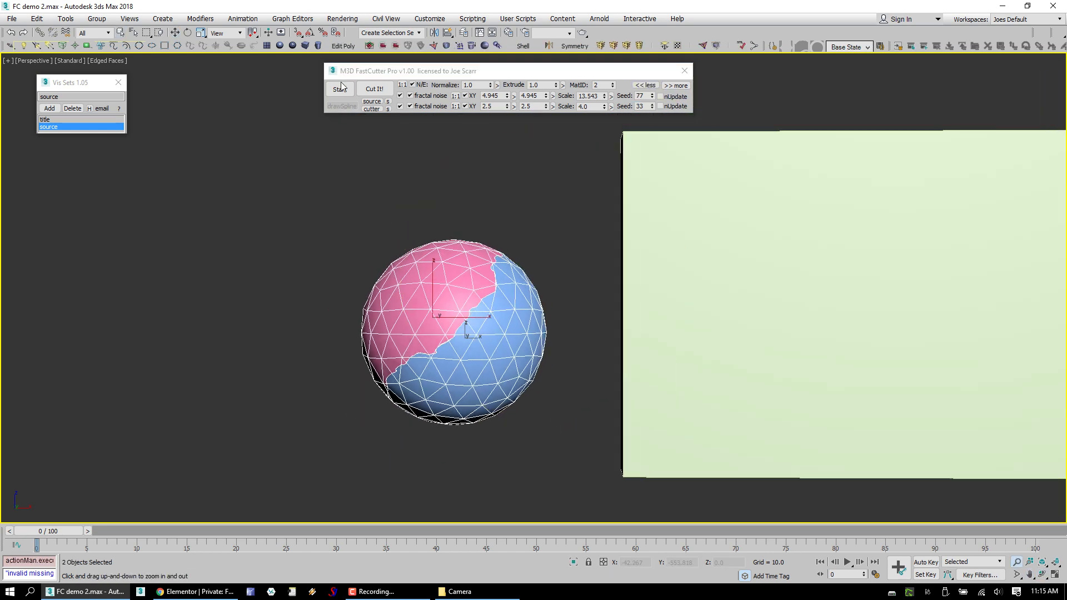
click(341, 89)
drag(439, 155, 459, 237)
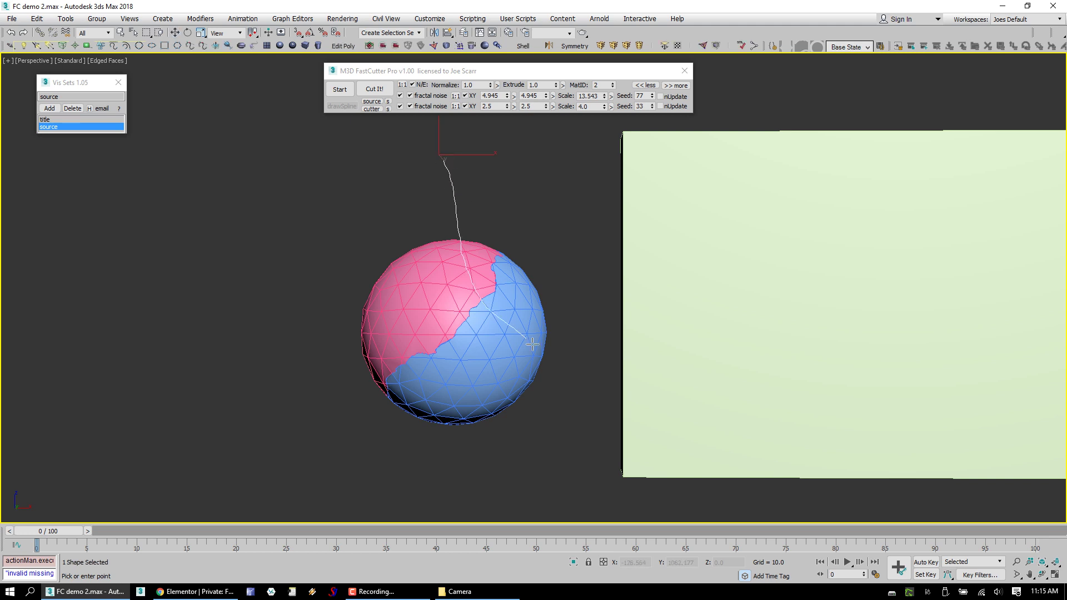
mouse_move(563, 425)
mouse_down()
mouse_move(324, 239)
mouse_move(424, 358)
mouse_move(445, 469)
mouse_up()
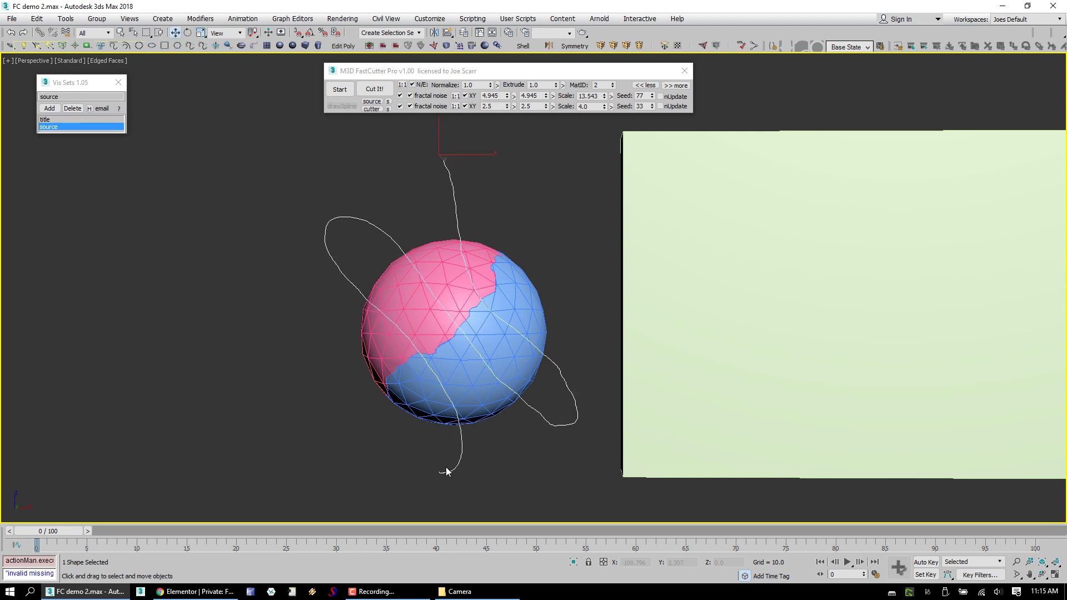
click(375, 92)
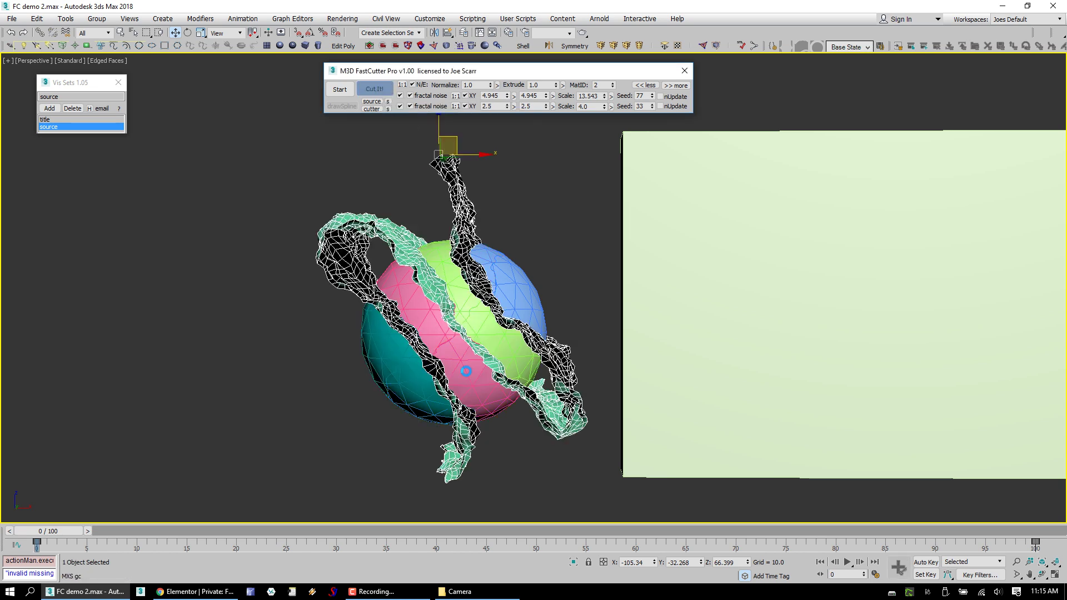
- Select all the sphere pieces, give them different wire colors, and examine the cuts from another angle
ctrl+alt+middle_drag(434, 393, 460, 361)
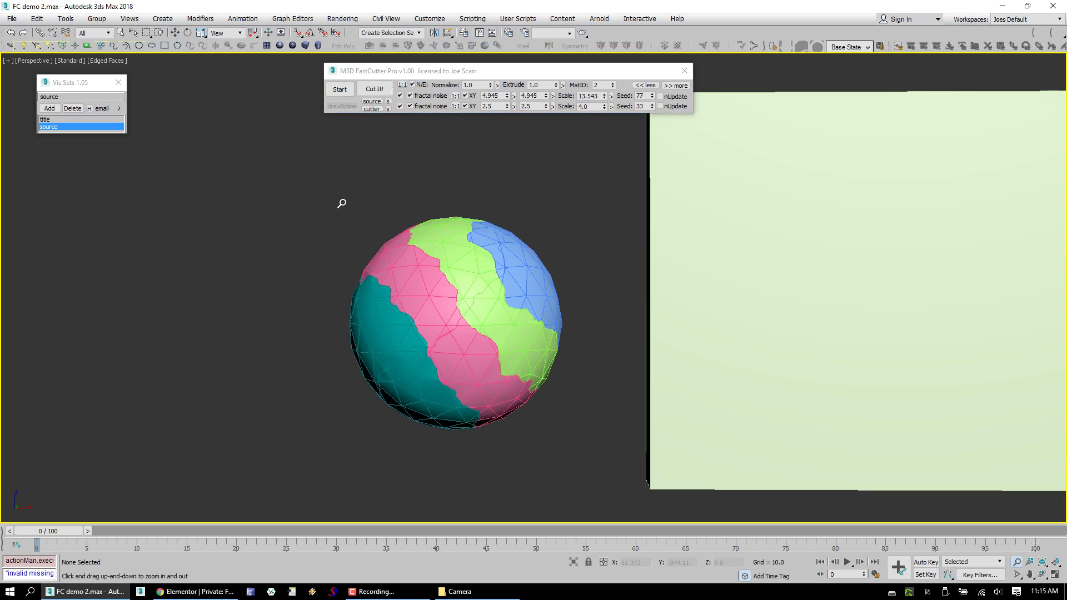
ctrl+alt+middle_drag(312, 186, 354, 240)
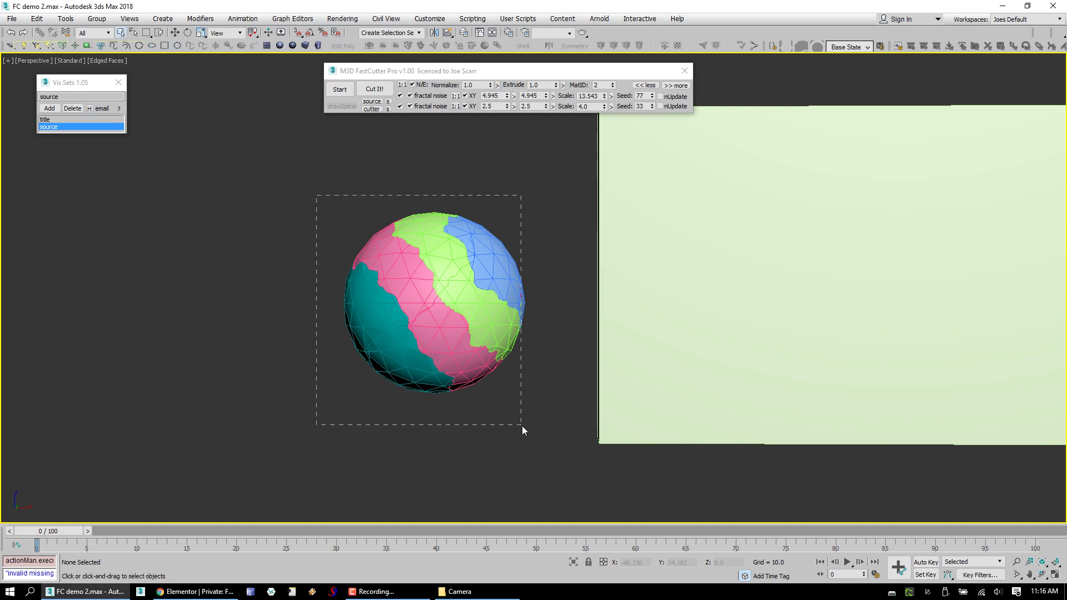
drag(522, 425, 522, 426)
key(ctrl+r)
key(z)
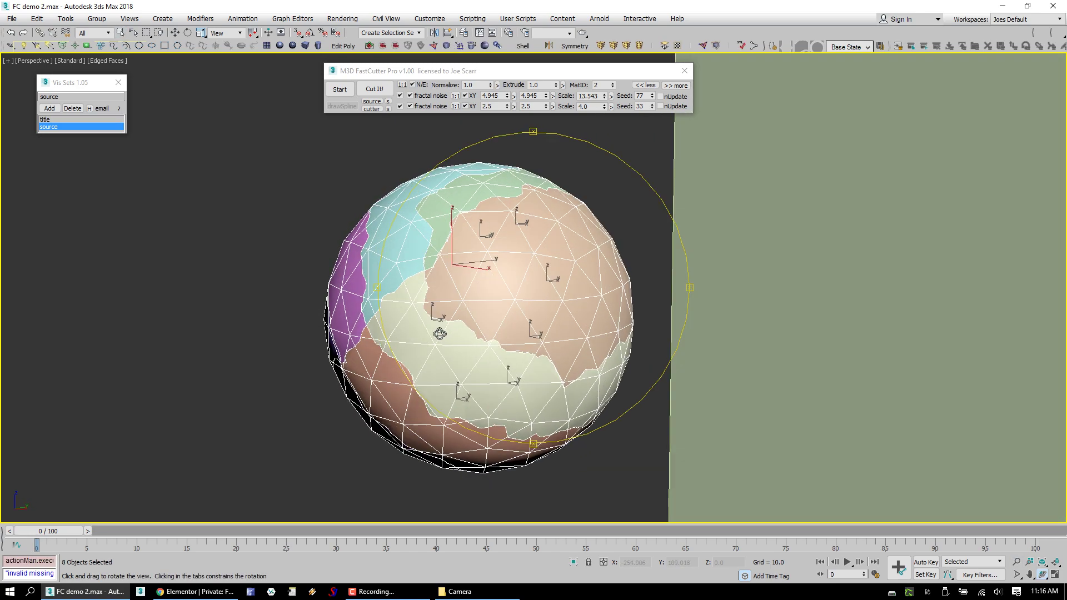
drag(440, 334, 443, 237)
key(alt+z)
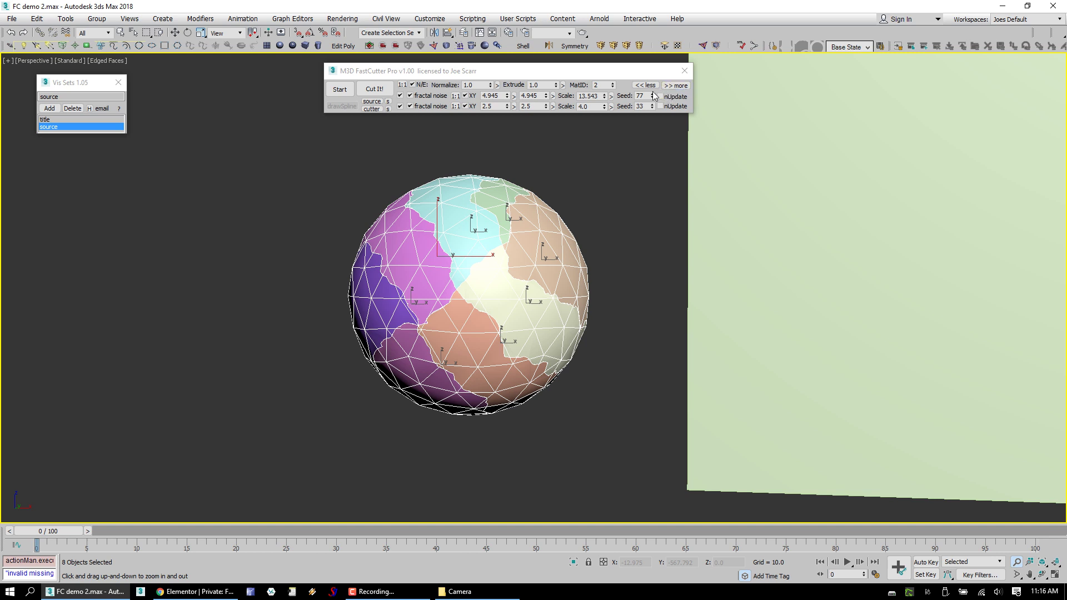
- Expand the cutter options and undo the S-shaped set of cuts
click(679, 89)
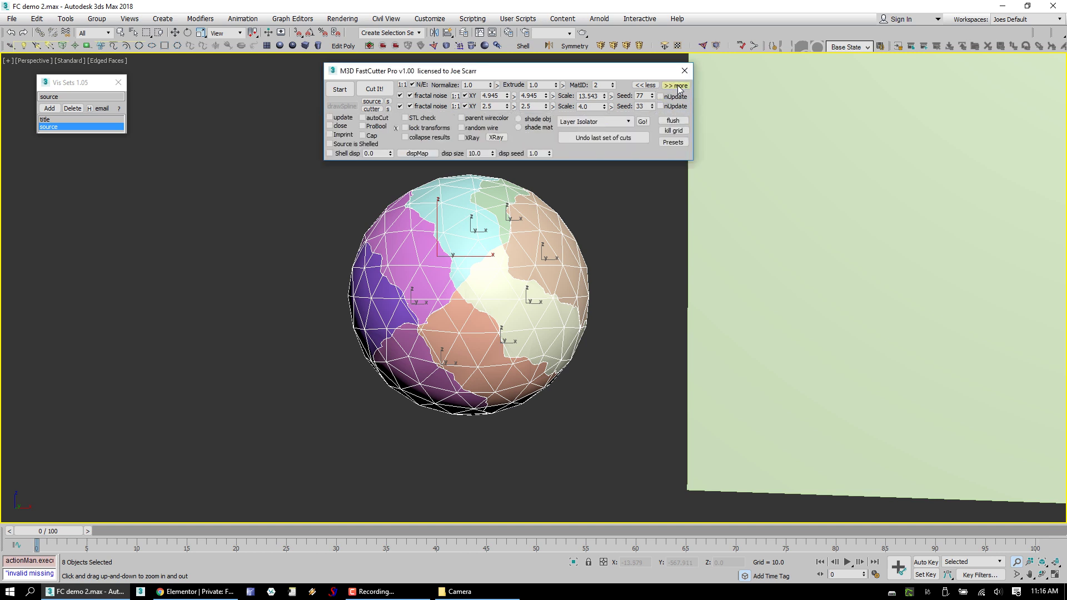
click(675, 86)
click(646, 85)
click(612, 134)
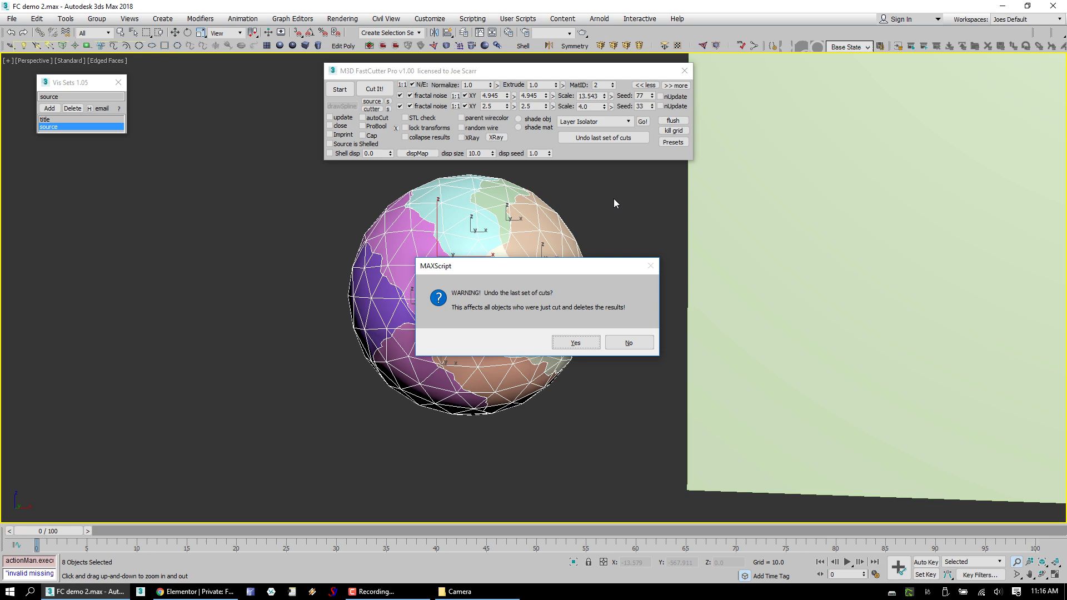
click(575, 343)
- Select both sphere halves and cut them along a long freehand line that crosses itself and loops around the sphere
drag(649, 71, 646, 65)
drag(584, 183, 492, 289)
scroll(544, 336, down, 3)
scroll(503, 304, up, 5)
alt+middle_drag(488, 304, 491, 303)
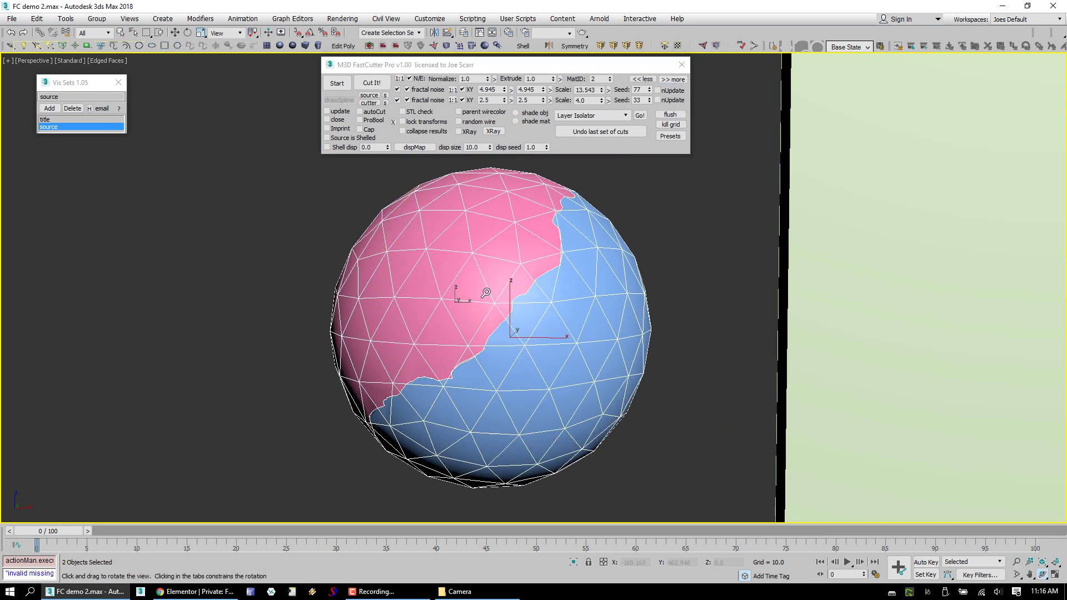
scroll(491, 304, down, 2)
click(337, 87)
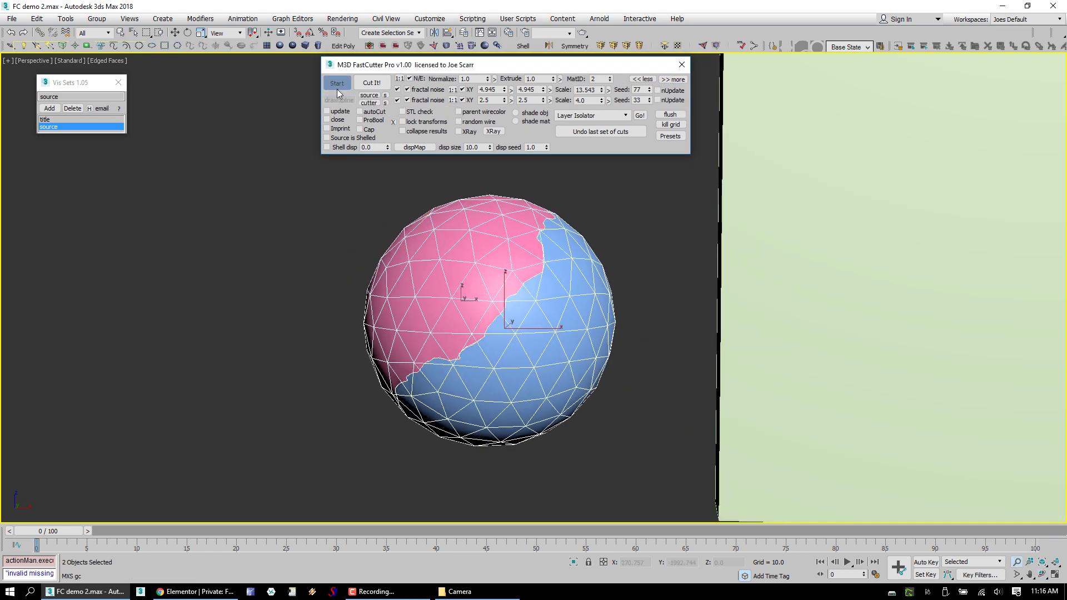
click(670, 197)
mouse_move(639, 291)
mouse_down()
mouse_move(414, 330)
mouse_move(428, 211)
mouse_move(417, 405)
mouse_move(534, 389)
mouse_move(565, 276)
mouse_move(645, 331)
mouse_move(591, 226)
mouse_up()
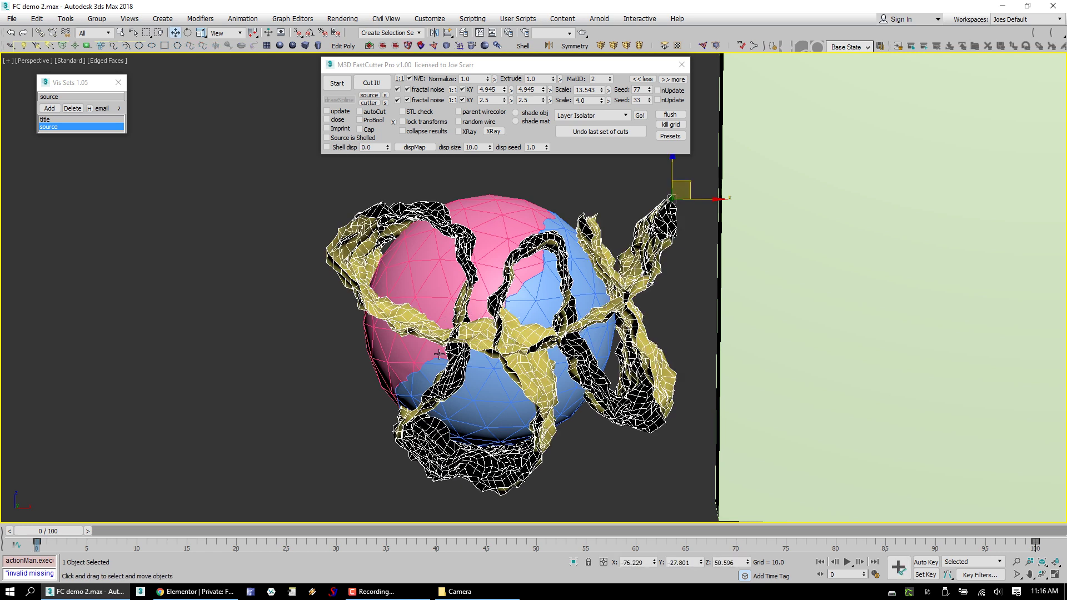
click(357, 85)
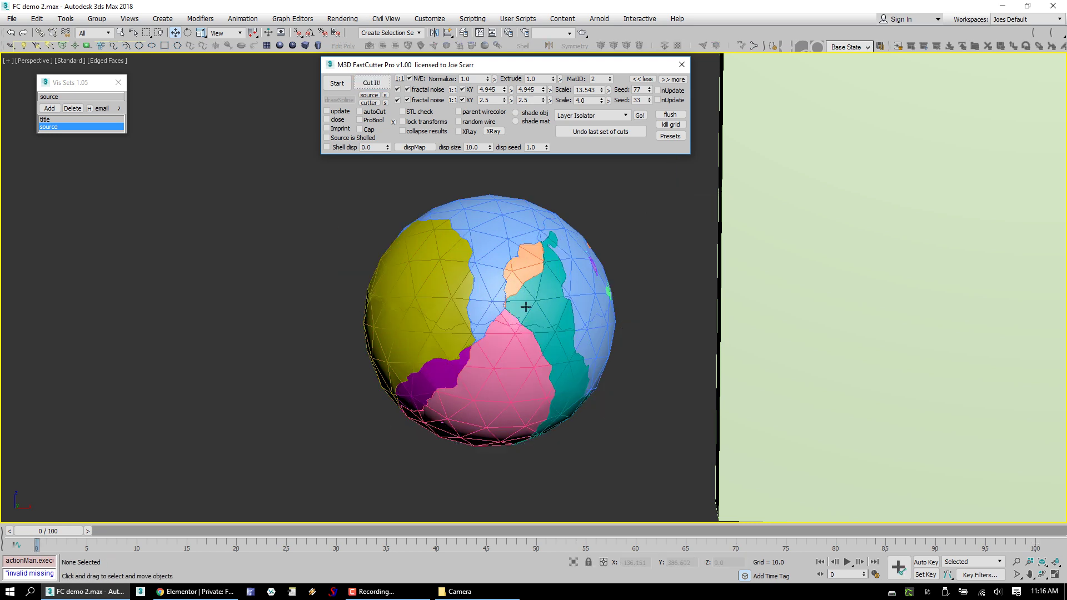
- Examine the looping cuts in wireframe display, then undo that last set of cuts
click(407, 333)
key(F3)
key(ctrl+r)
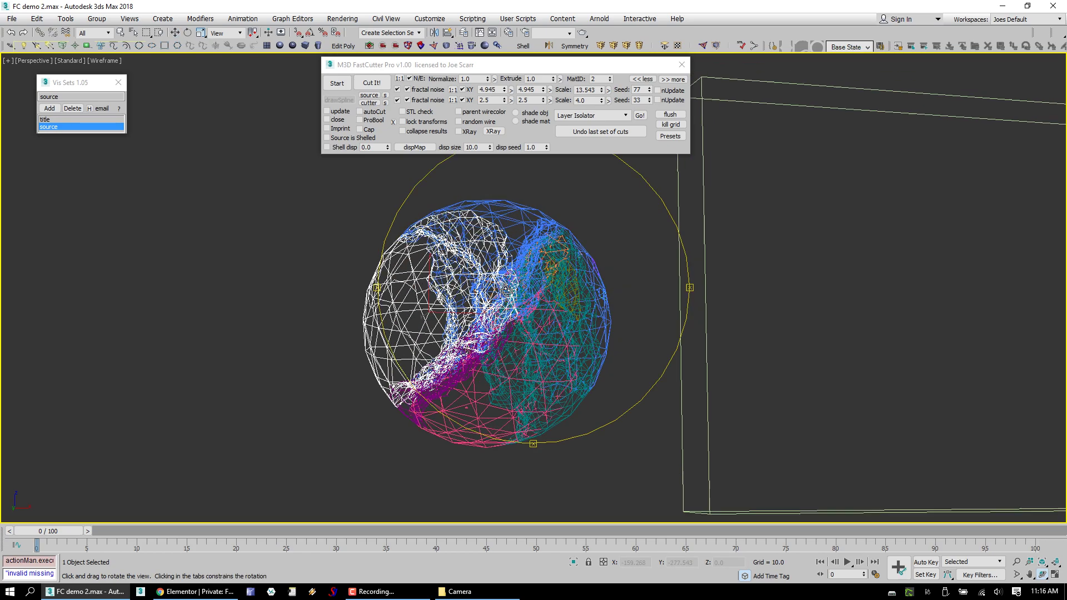
drag(509, 289, 440, 285)
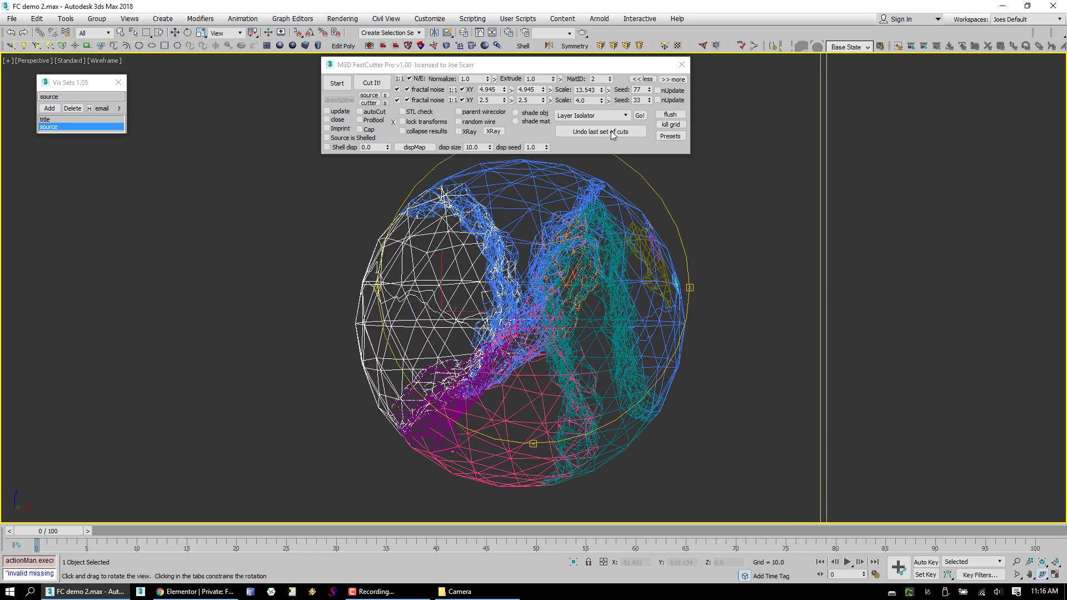
click(600, 131)
click(574, 343)
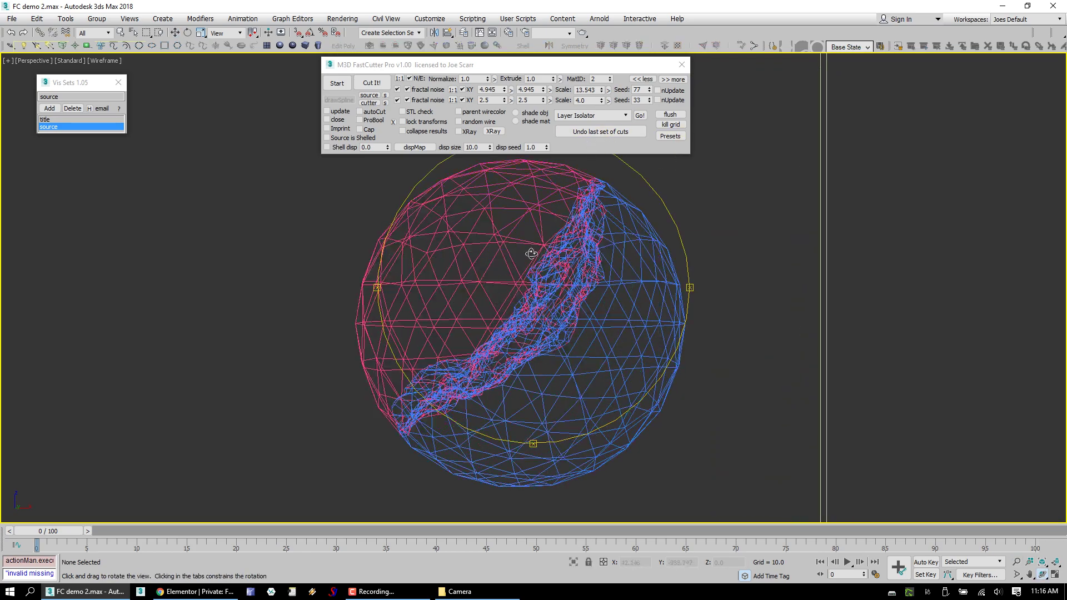
- Return to shaded display, enable autoCut, and cut both sphere halves along a freehand line running across the sphere
scroll(531, 254, down, 3)
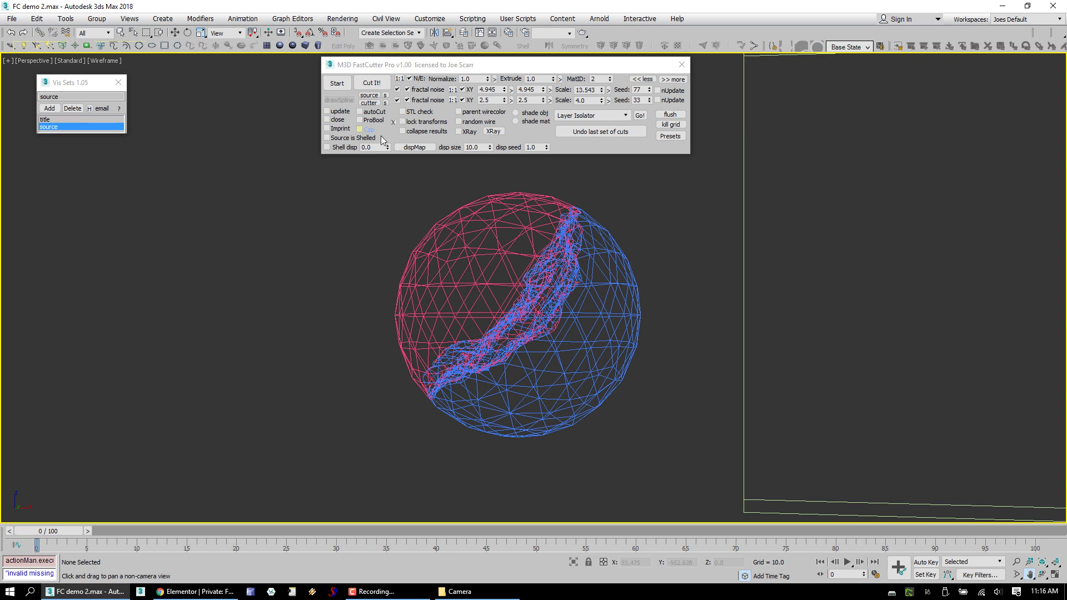
key(F3)
key(q)
drag(374, 216, 567, 289)
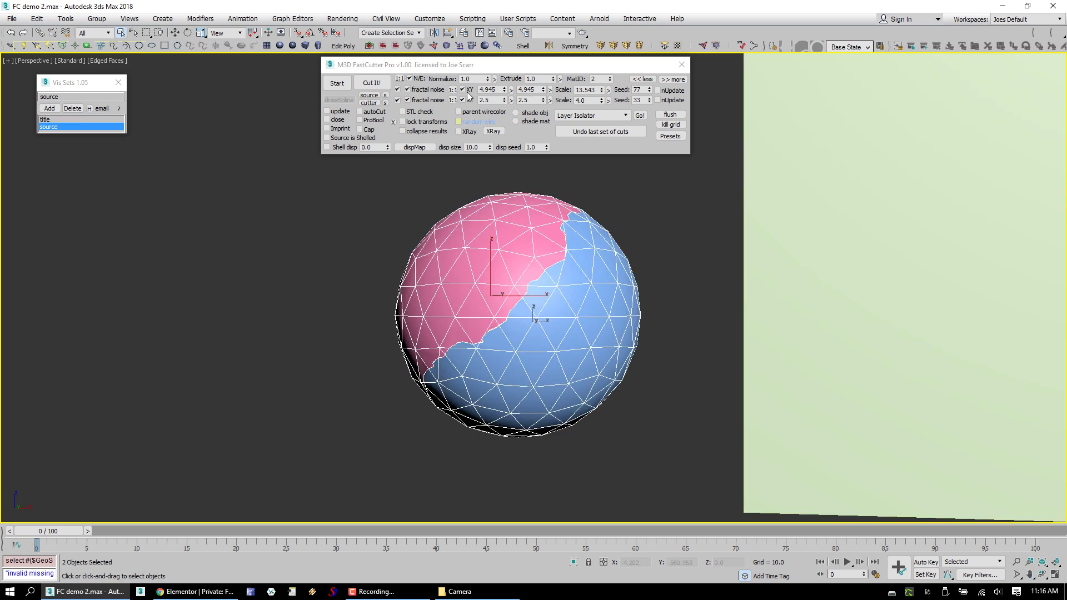
click(359, 112)
click(340, 86)
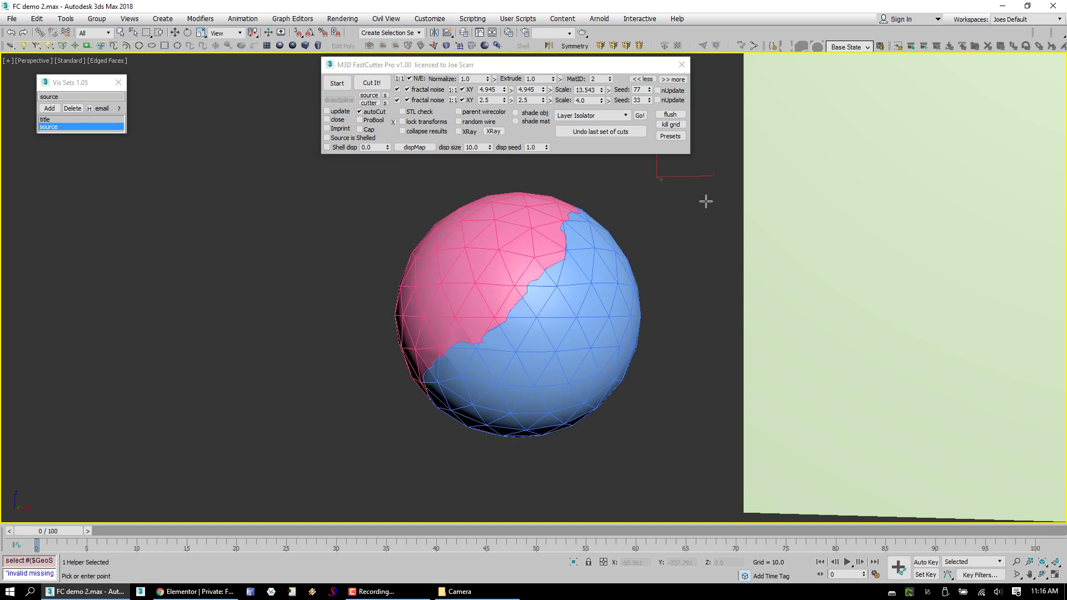
mouse_move(706, 202)
mouse_down()
mouse_move(615, 311)
mouse_move(312, 265)
mouse_move(283, 275)
mouse_up()
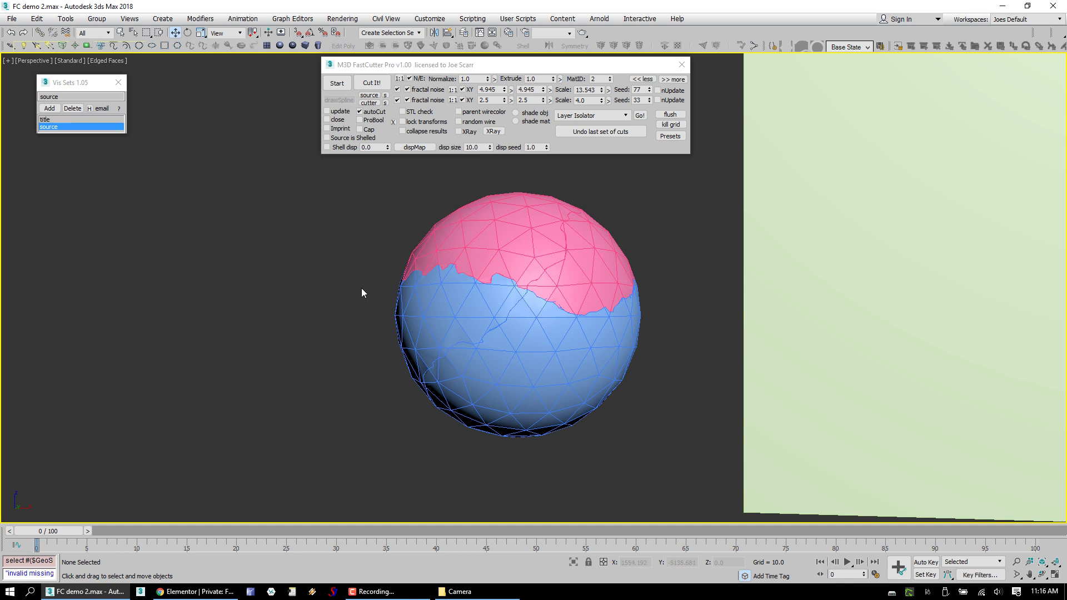
- Select all the sphere pieces and give each one a different random wire color
key(q)
drag(631, 208, 556, 317)
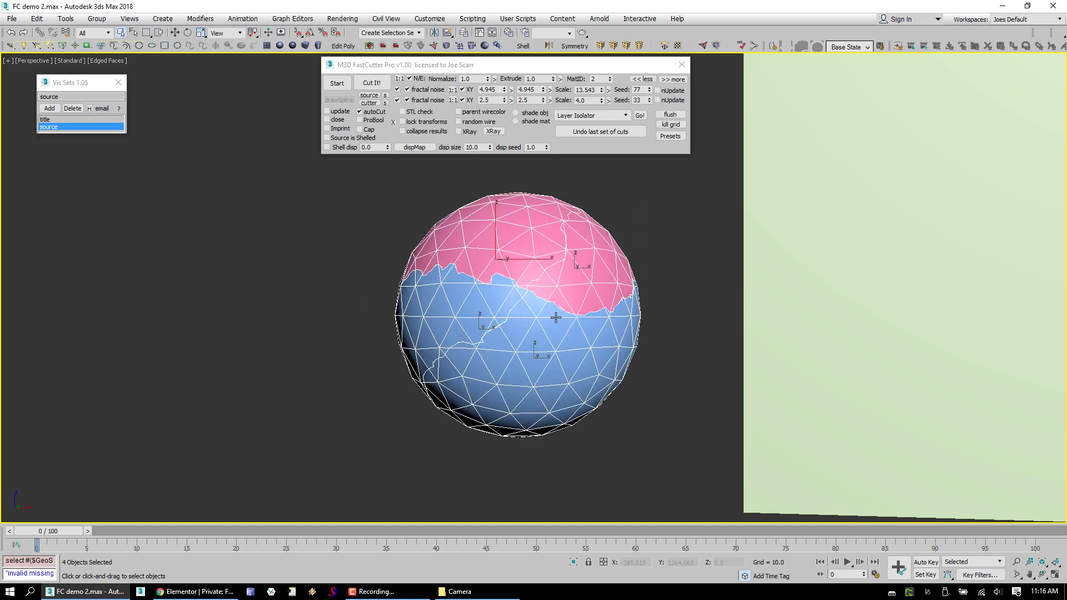
key(shift+w)
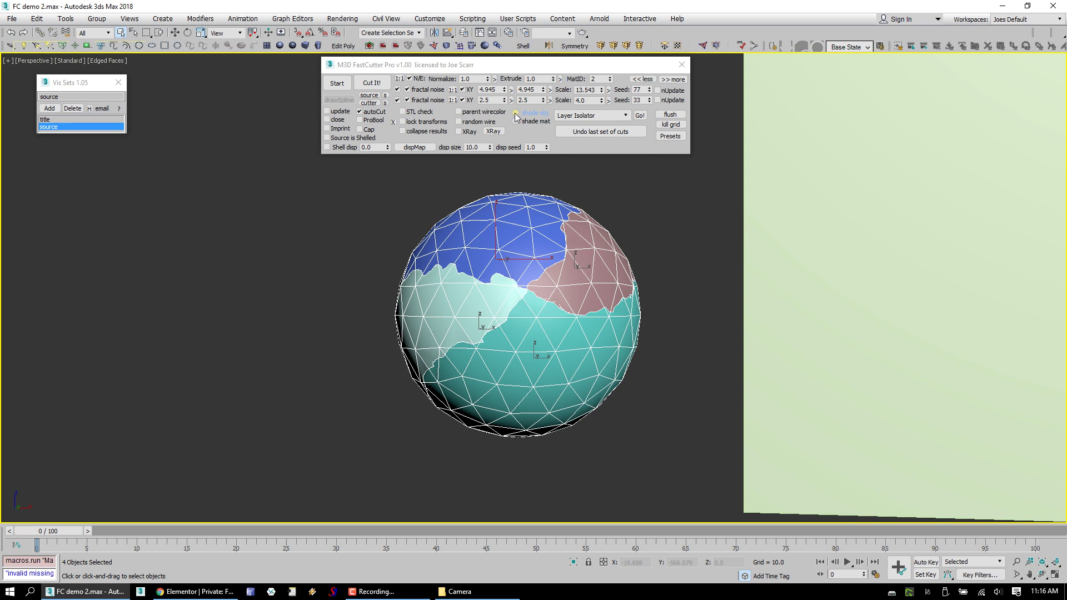
- Enable random wire and cut all the sphere pieces along a freehand C-shaped line starting and ending beyond the sphere's left side
click(459, 122)
drag(612, 200, 396, 334)
click(335, 84)
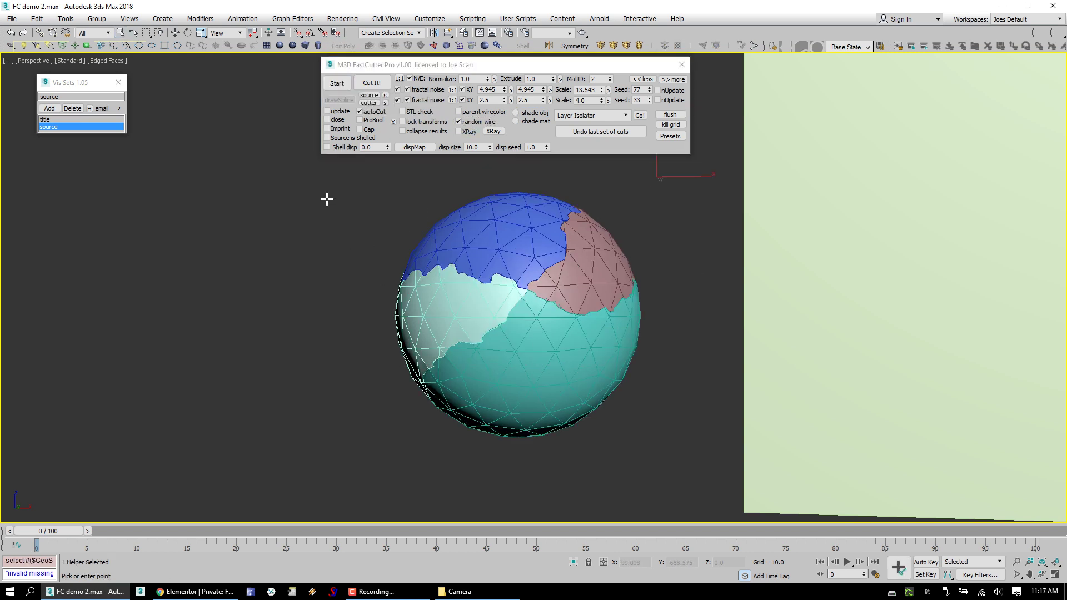
drag(335, 200, 453, 226)
mouse_move(527, 384)
mouse_down()
mouse_move(385, 316)
mouse_move(331, 350)
mouse_up()
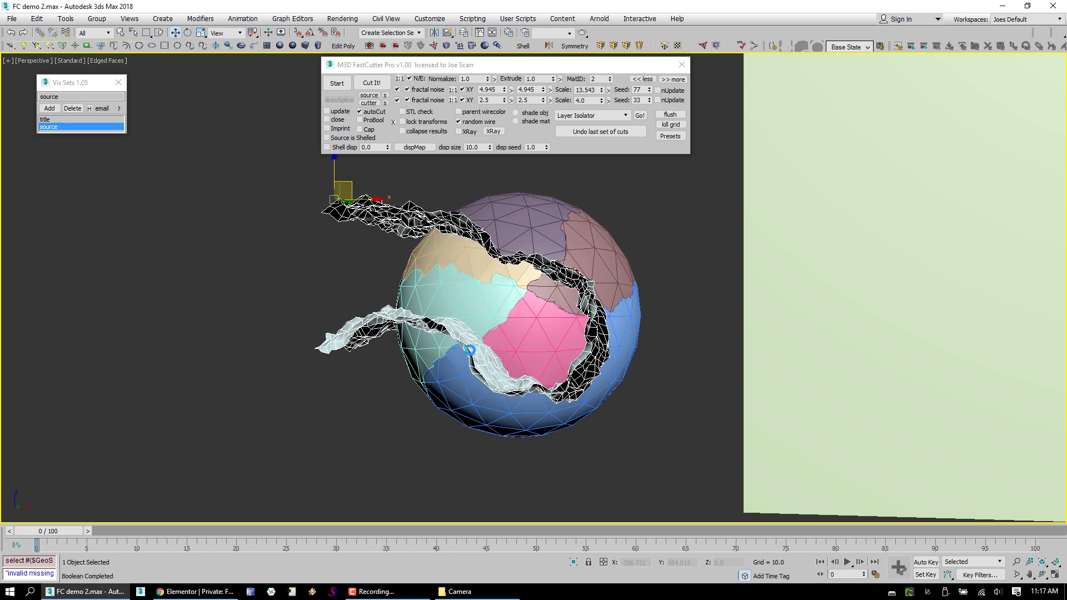
key(q)
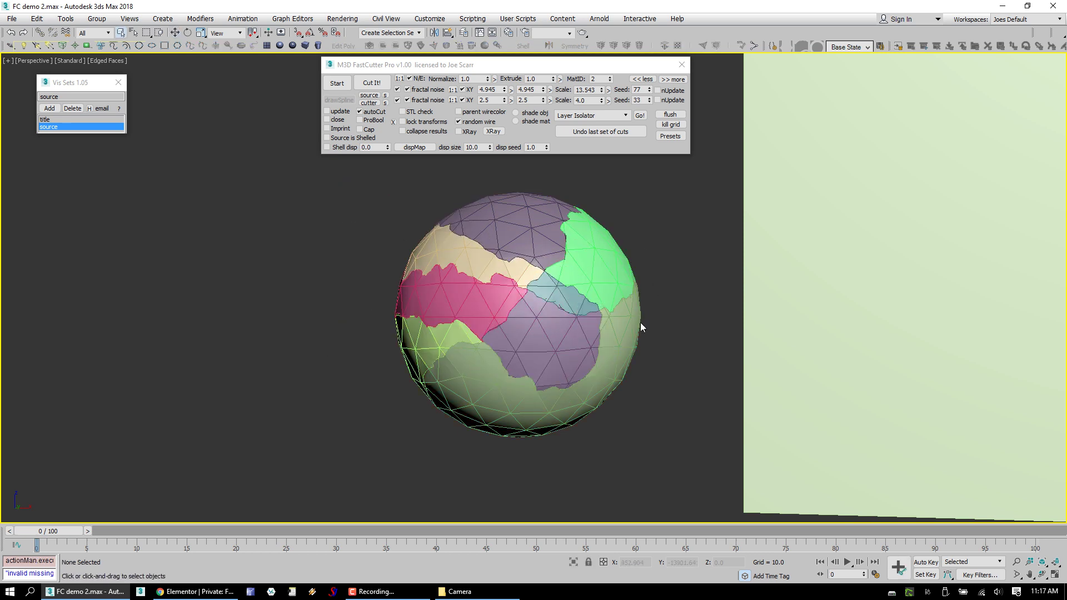
- Select the large lower piece of the cut sphere and inspect its irregular edge
click(591, 393)
scroll(577, 422, up, 3)
scroll(500, 384, down, 4)
click(502, 410)
click(503, 395)
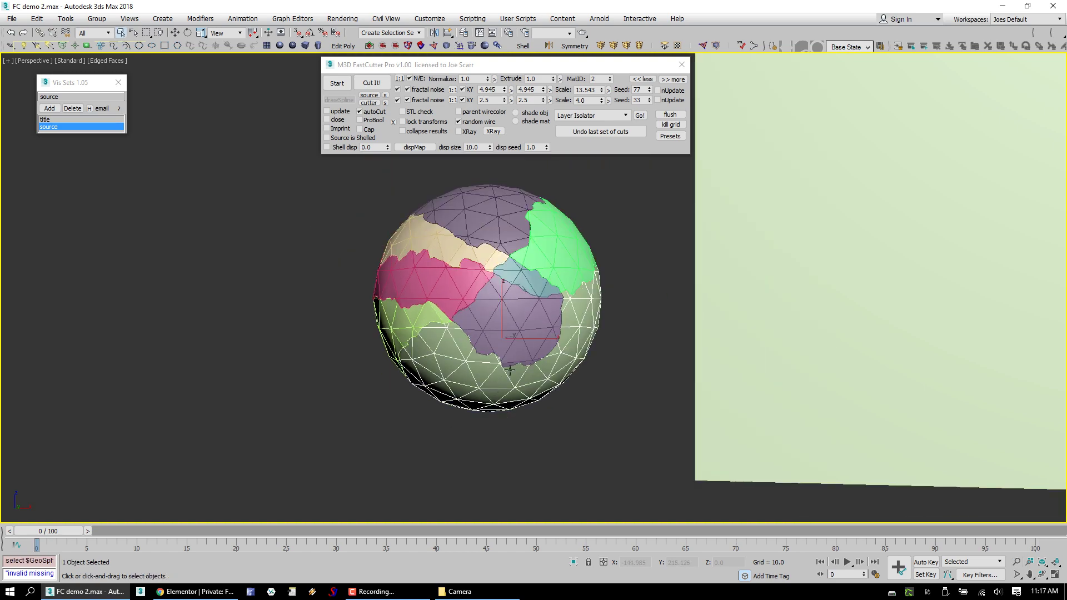
key(w)
drag(517, 322, 535, 373)
scroll(535, 384, up, 4)
alt+middle_drag(528, 364, 568, 198)
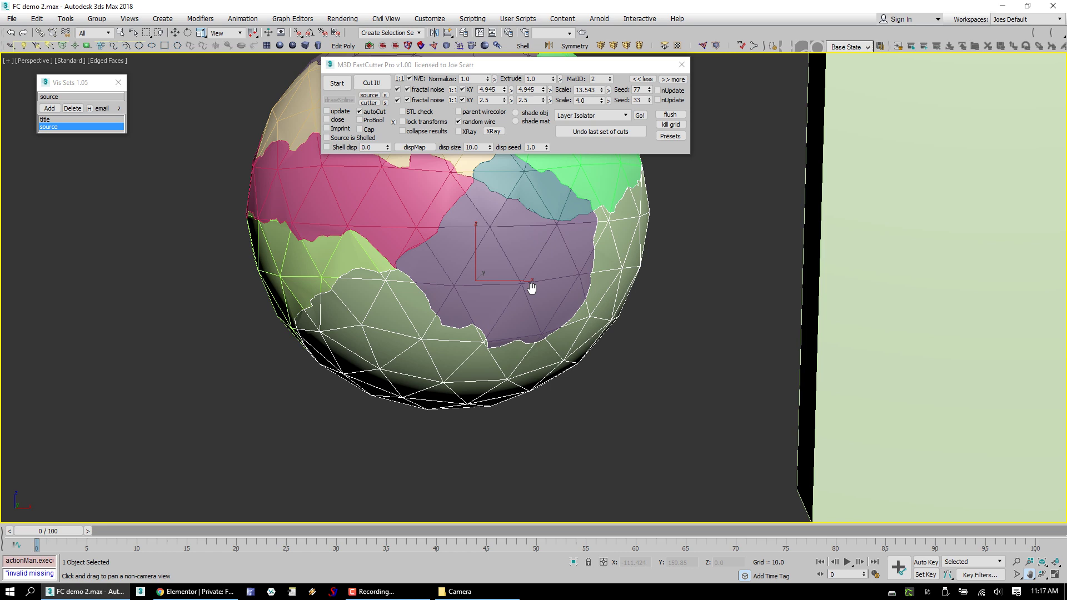
middle_drag(531, 288, 545, 294)
scroll(478, 267, down, 2)
alt+middle_drag(478, 278, 465, 314)
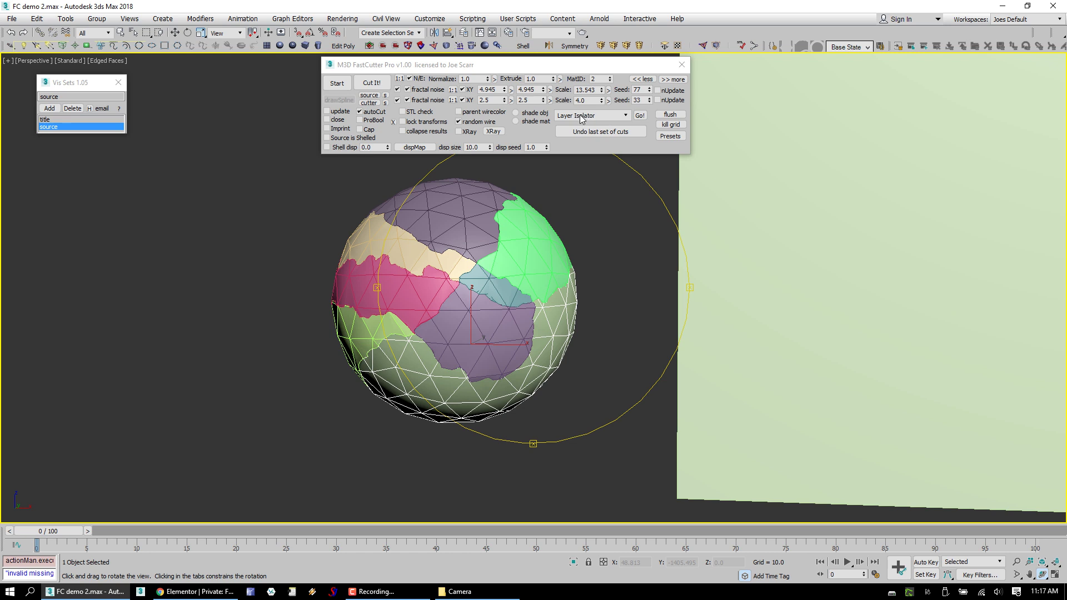
- Close the Vis Sets window, and isolate the selected lower piece with Layer Isolator
click(118, 82)
click(640, 116)
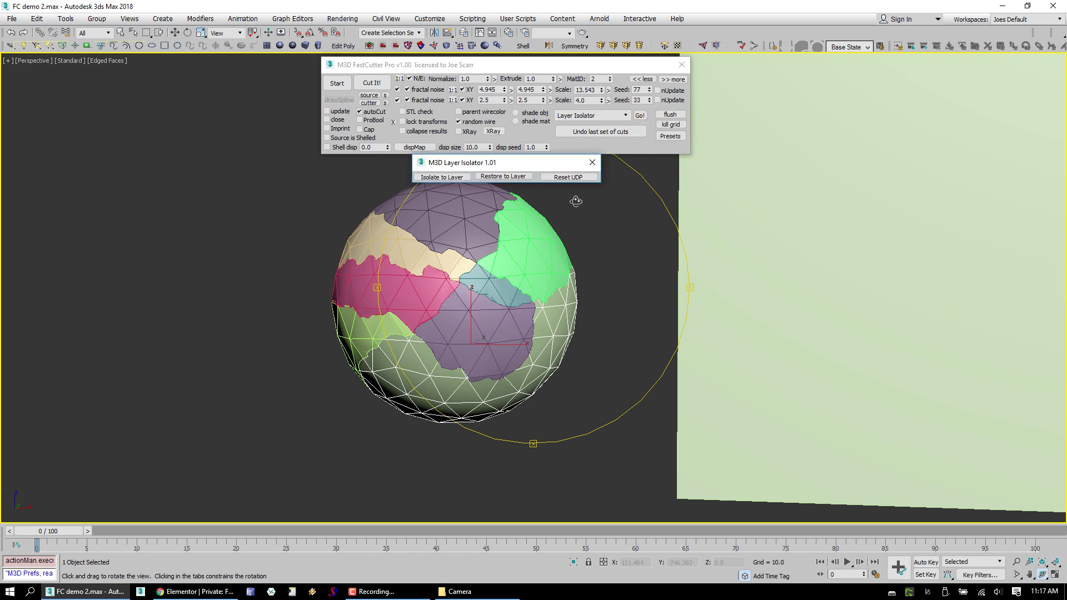
drag(511, 167, 527, 171)
click(463, 181)
drag(454, 408, 475, 303)
alt+middle_drag(474, 304, 488, 305)
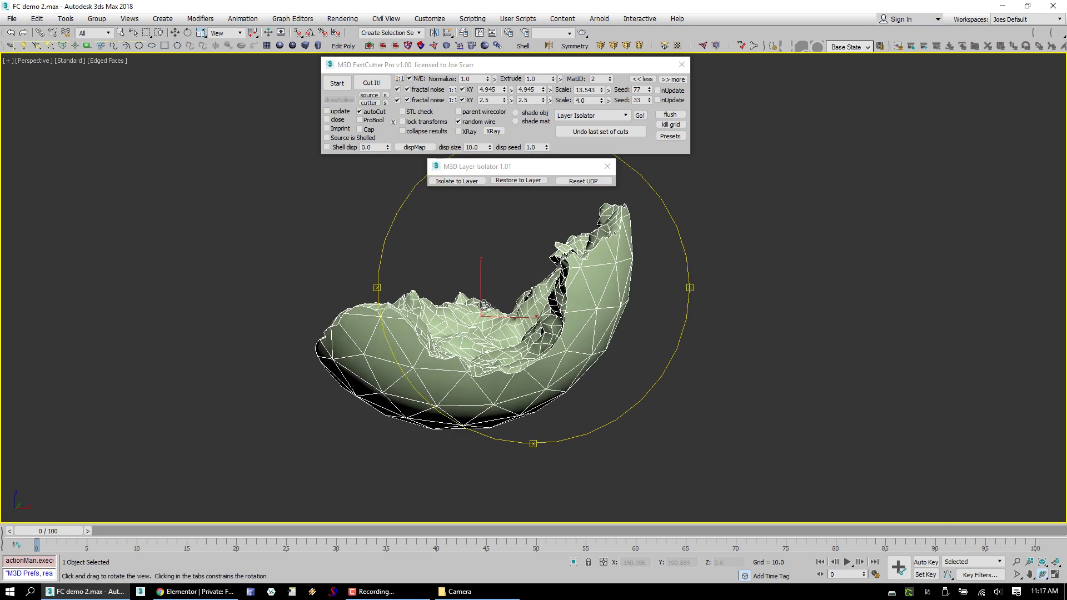
scroll(487, 305, down, 3)
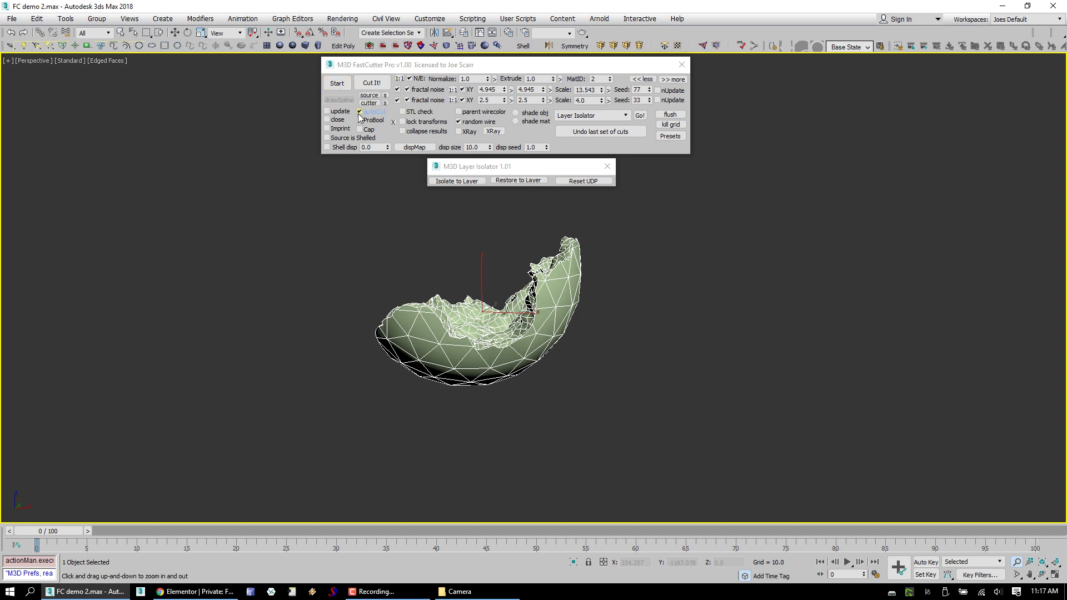
- Cut the isolated piece in two along a freehand line running down through its middle
click(337, 82)
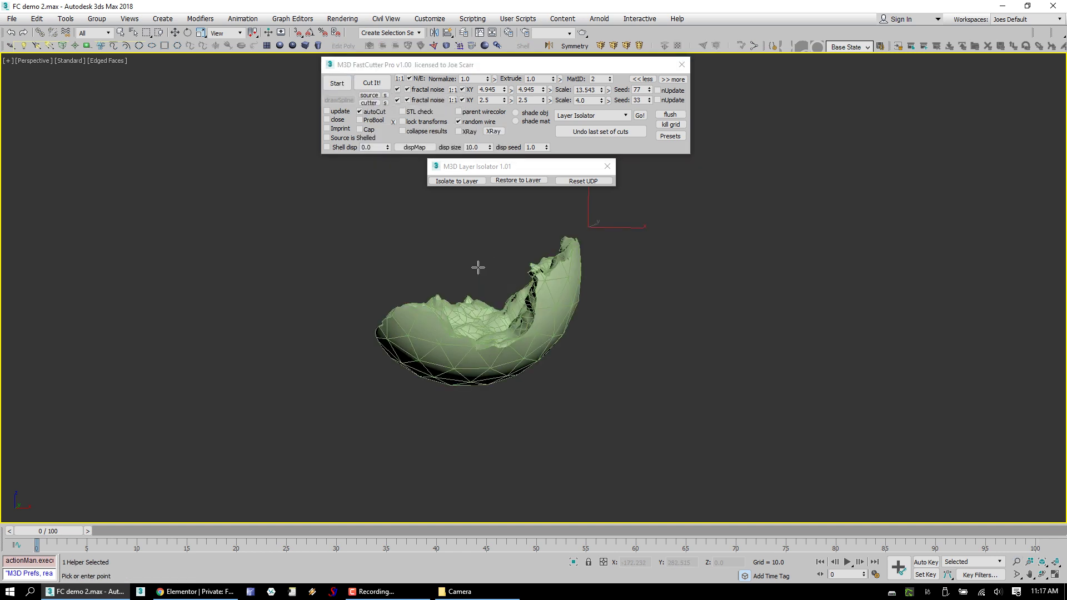
click(434, 225)
drag(471, 319, 405, 415)
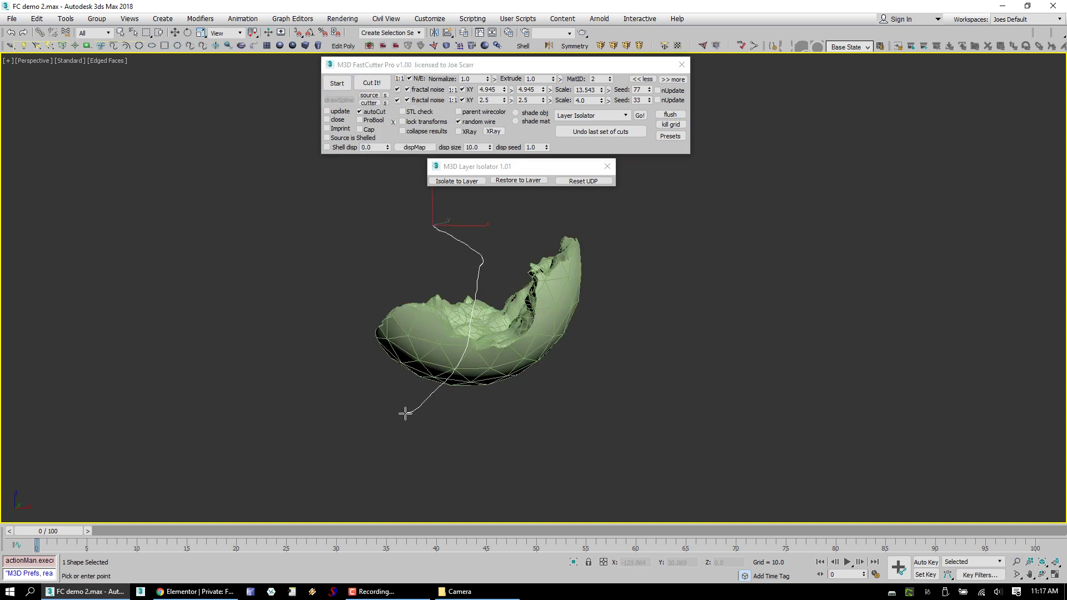
scroll(468, 355, up, 2)
- Select the smaller purple piece of the new cut, isolate it to its layer and view its jagged inner surface
click(467, 352)
key(ctrl+r)
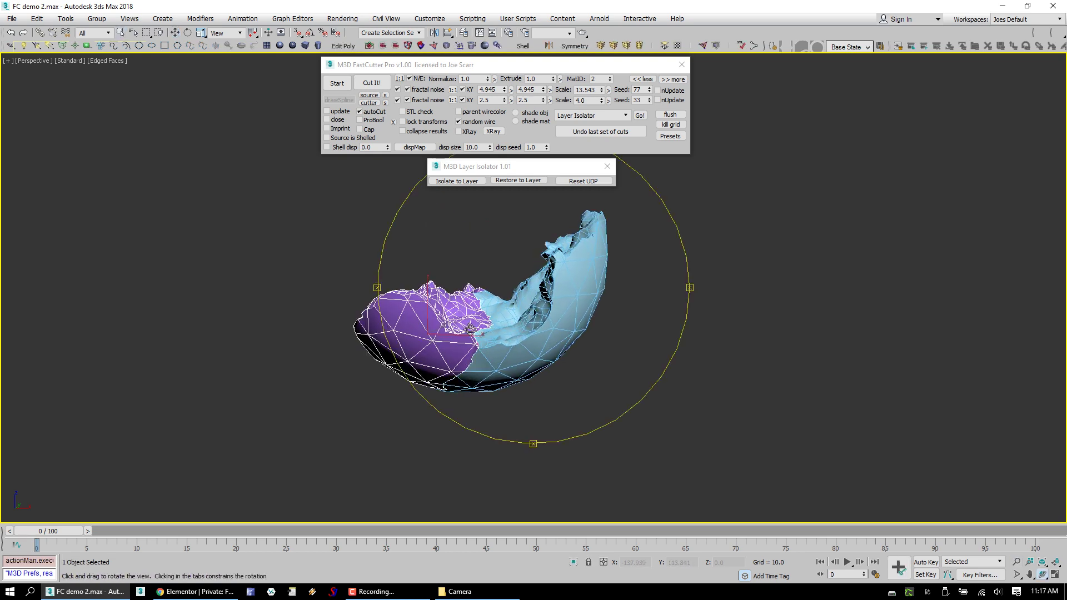
mouse_move(467, 351)
mouse_down()
mouse_move(578, 348)
mouse_move(472, 356)
mouse_up()
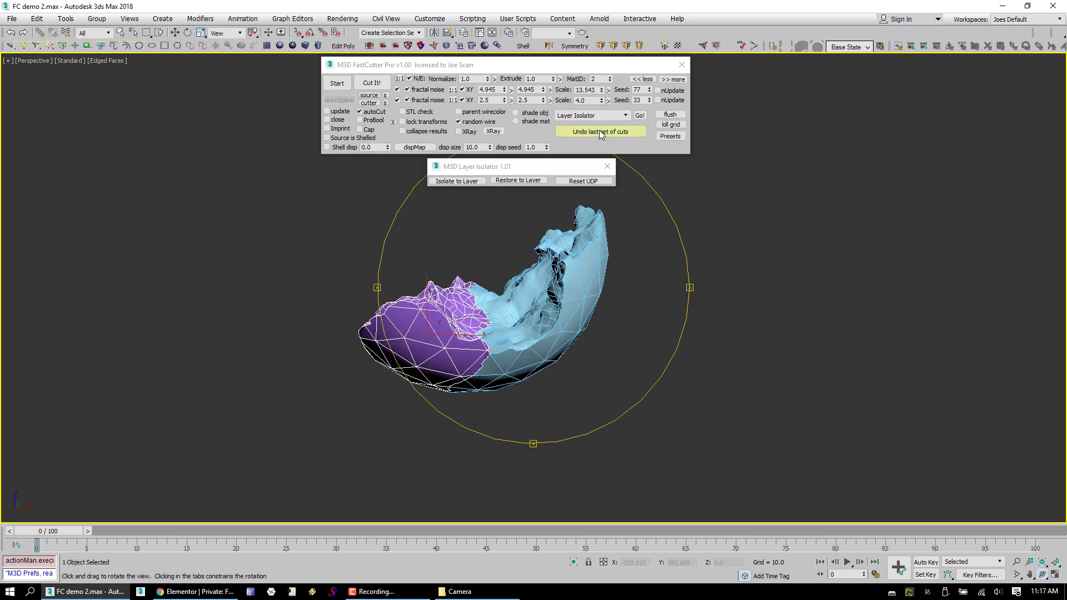
click(480, 177)
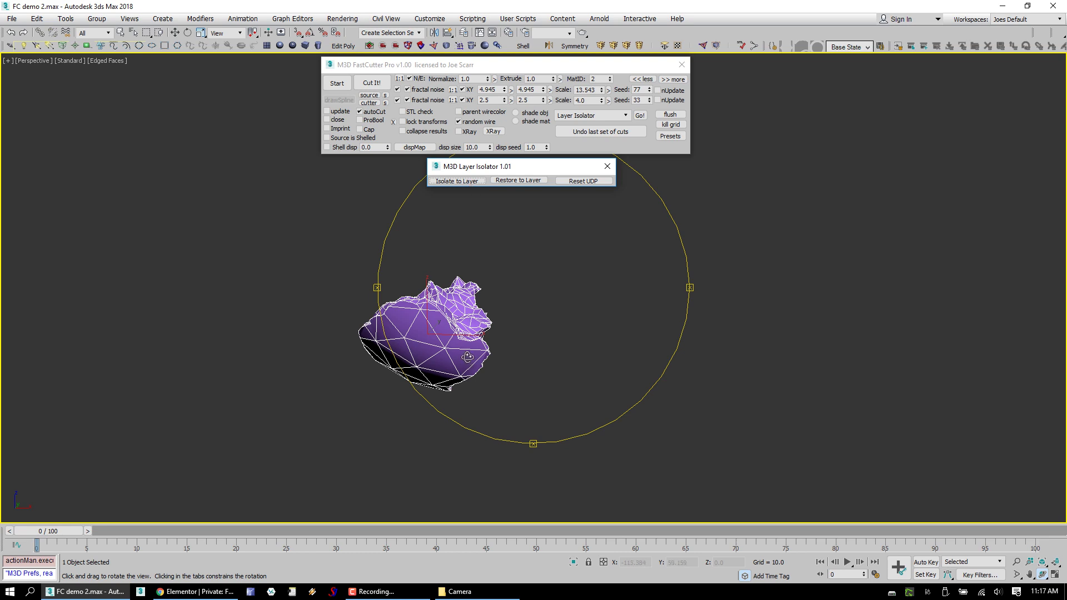
drag(421, 355, 409, 265)
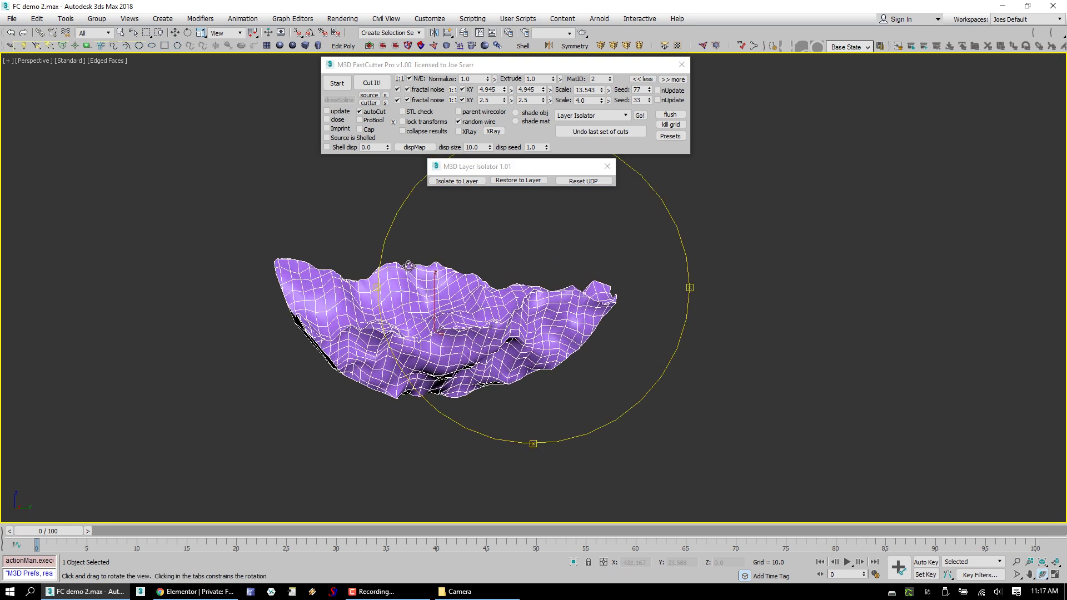
- Cut the isolated purple piece along a shallow freehand line running across its upper edge
click(350, 84)
mouse_move(627, 233)
mouse_down()
mouse_move(590, 231)
mouse_move(478, 273)
mouse_up()
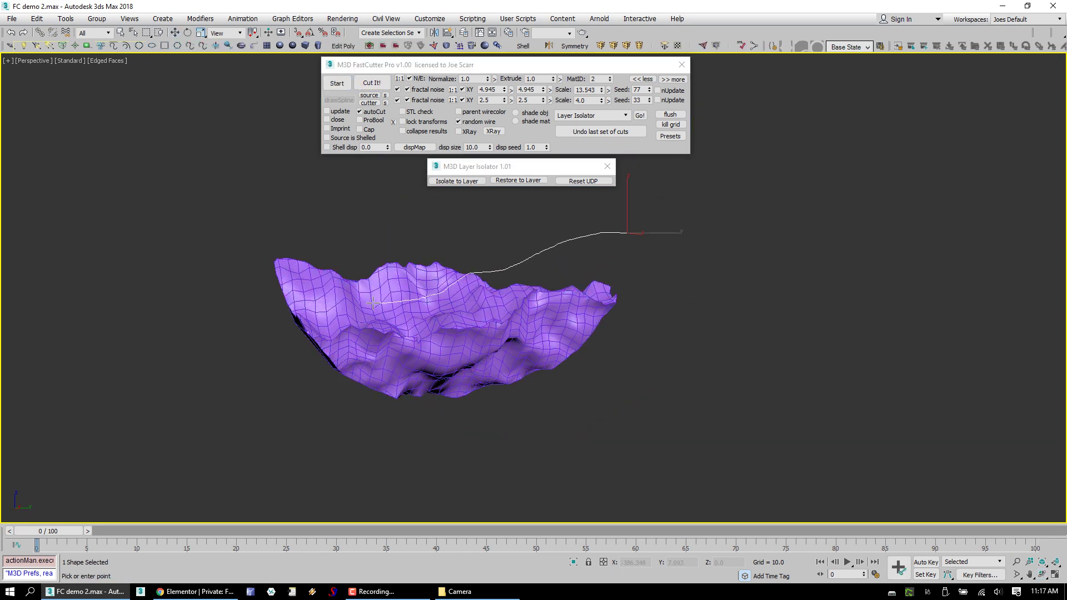
drag(372, 302, 221, 328)
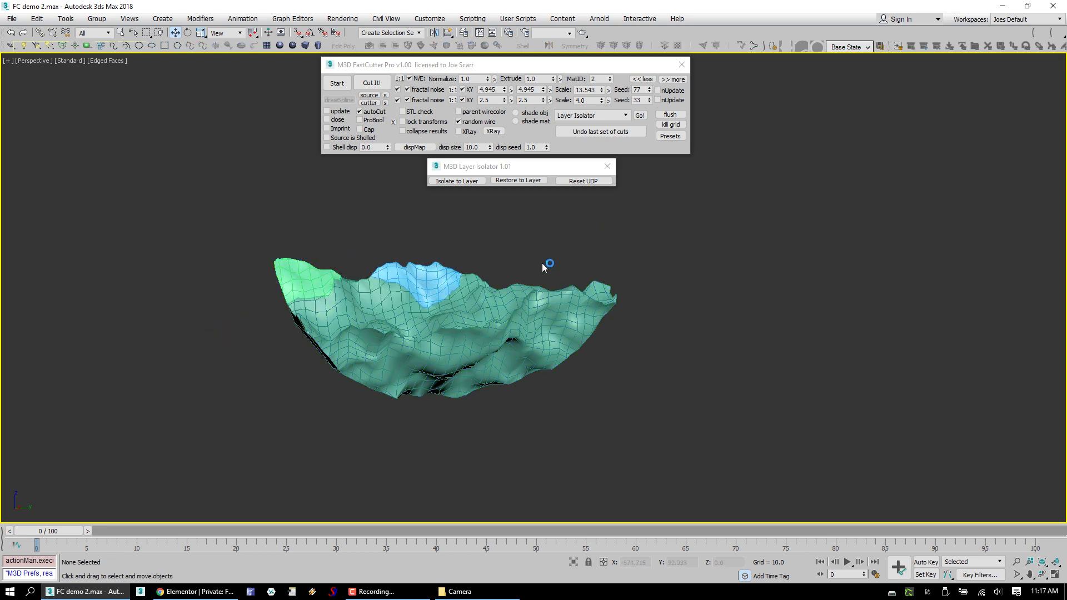
- Select the largest remaining teal piece and cut it along a freehand line rising diagonally across it
click(461, 325)
key(ctrl+r)
drag(431, 325, 512, 319)
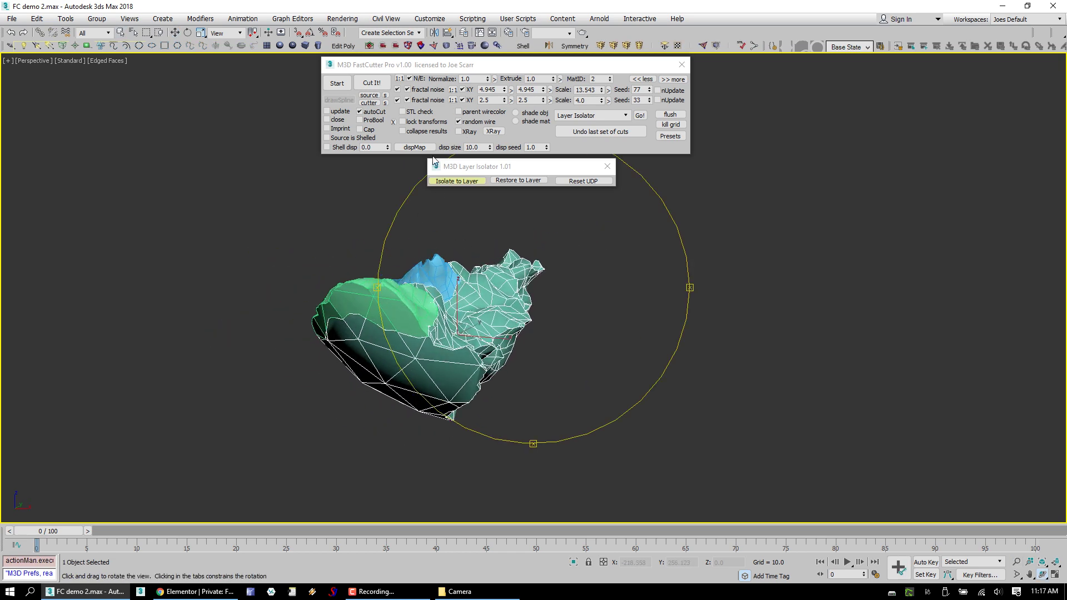
click(338, 83)
drag(334, 445, 403, 388)
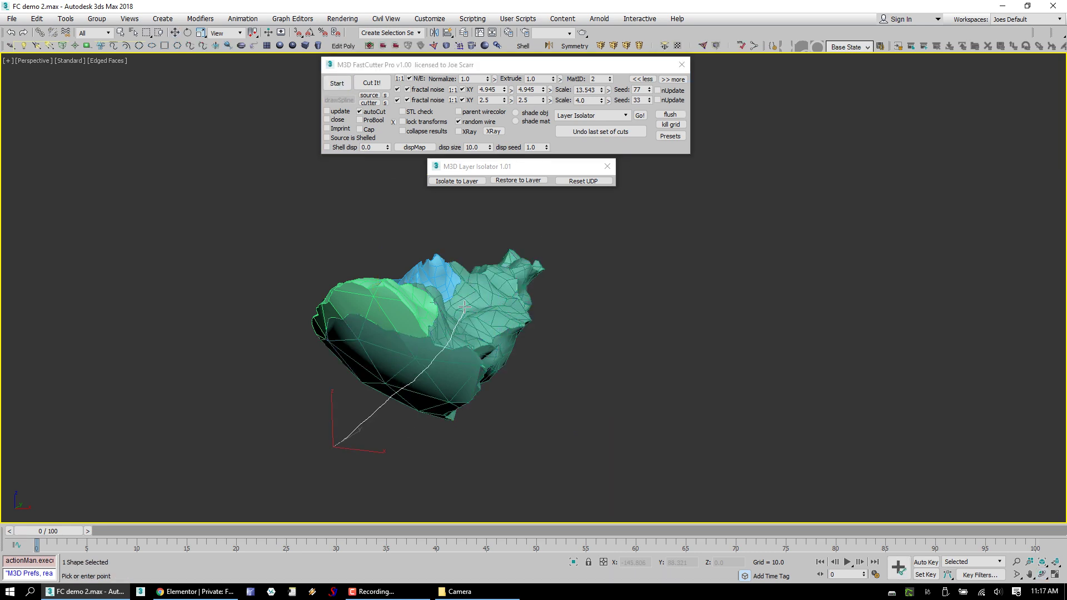
drag(464, 306, 466, 225)
mouse_move(466, 225)
alt+middle_down()
mouse_move(520, 267)
mouse_move(367, 284)
mouse_move(393, 292)
alt+middle_up()
scroll(431, 293, down, 1)
- Select the orange middle piece and isolate it with Layer Isolator
click(431, 292)
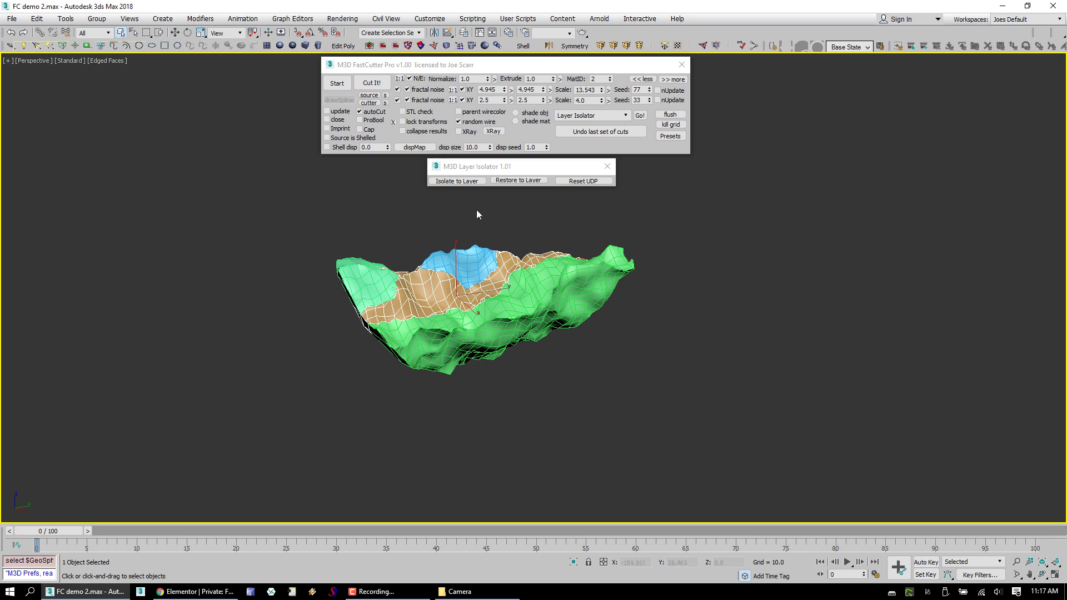
click(468, 182)
alt+middle_drag(469, 200, 464, 139)
- Try to cut the isolated orange piece along a freehand line across its narrow end
click(347, 86)
click(671, 192)
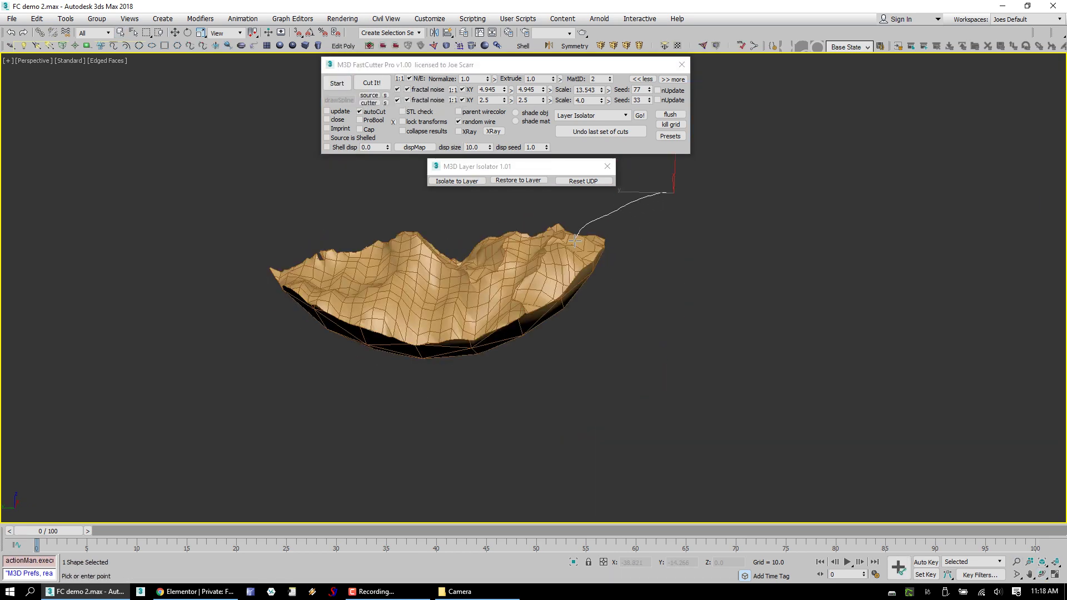
drag(501, 348, 488, 367)
key(ctrl+r)
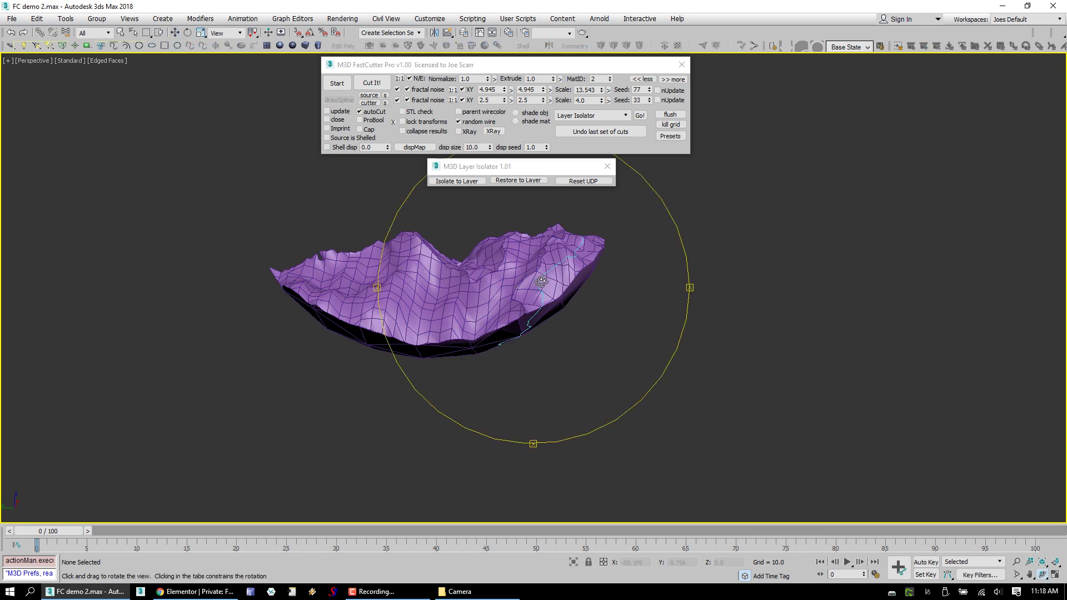
right_click(569, 260)
click(567, 260)
scroll(563, 262, up, 3)
click(588, 206)
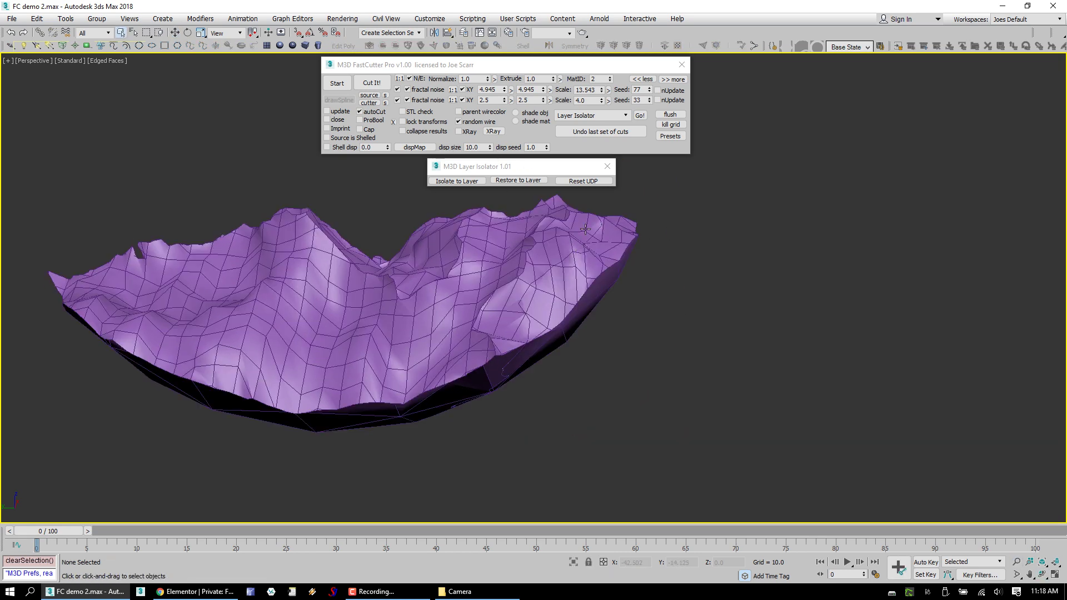
- Check the attempted cut in wireframe display, then undo the last set of cuts
key(F3)
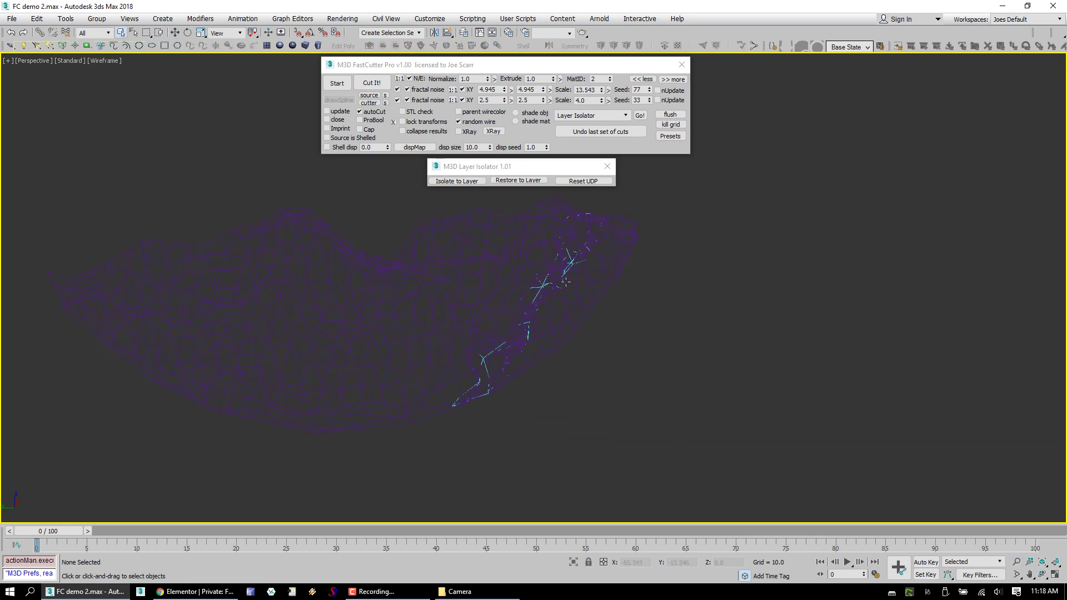
key(F3)
click(585, 131)
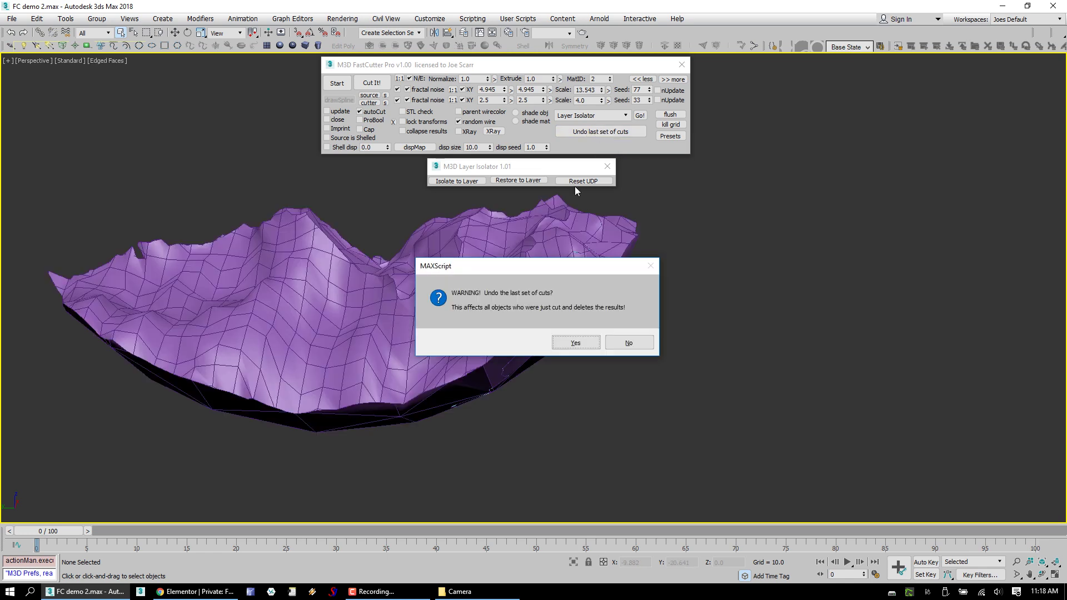
click(574, 344)
scroll(494, 315, down, 3)
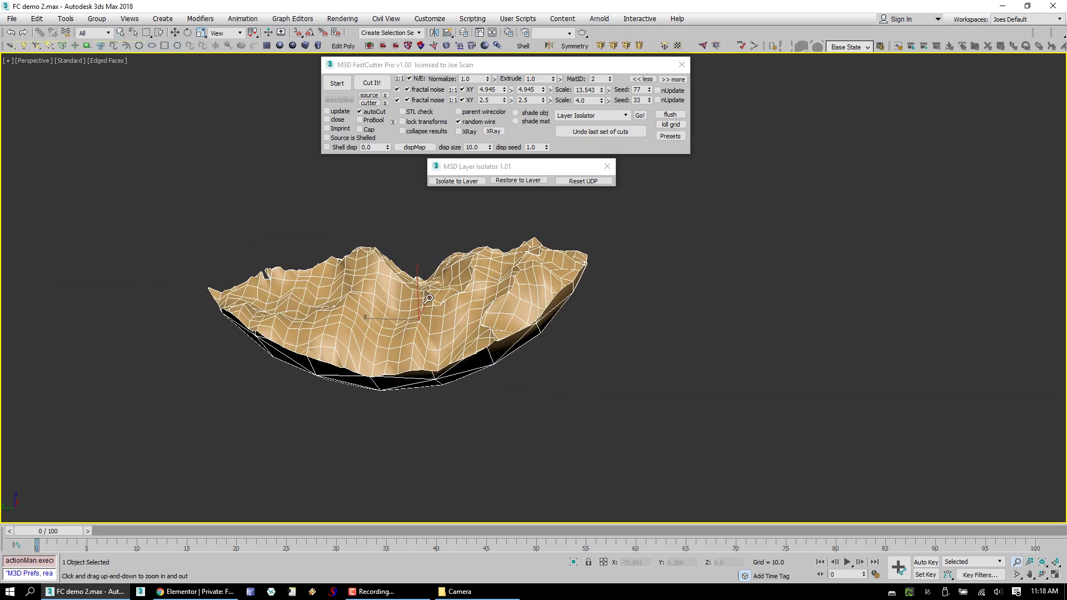
- Cut the isolated orange piece again along a new freehand line and inspect the resulting pieces
click(333, 83)
click(664, 199)
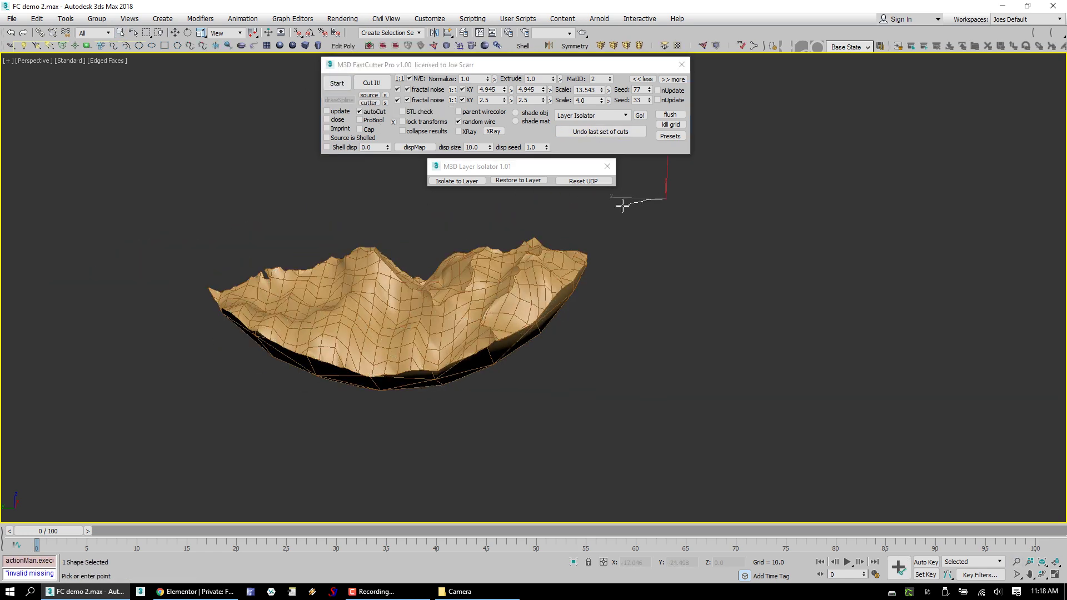
click(573, 421)
key(q)
click(562, 293)
alt+middle_drag(561, 294, 407, 312)
scroll(389, 355, down, 3)
scroll(522, 280, up, 1)
drag(686, 251, 449, 314)
alt+middle_drag(497, 314, 506, 279)
- Restore the neighbouring pieces with Layer Isolator and select the small tan piece on the outer face
click(517, 179)
scroll(483, 292, down, 3)
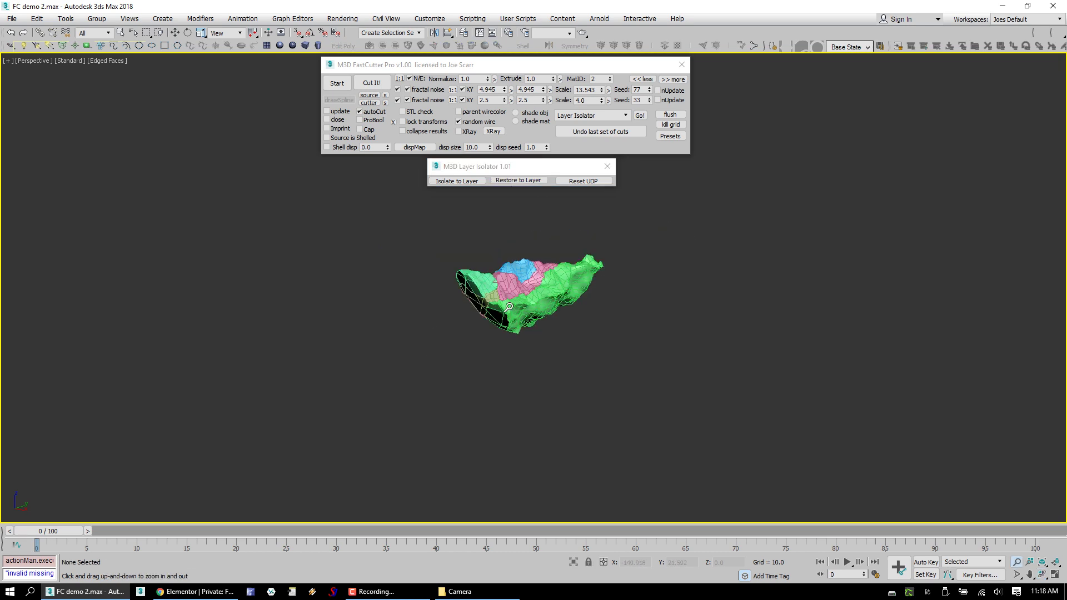
scroll(510, 306, up, 3)
click(477, 304)
mouse_move(477, 304)
alt+middle_down()
mouse_move(543, 293)
mouse_move(496, 303)
alt+middle_up()
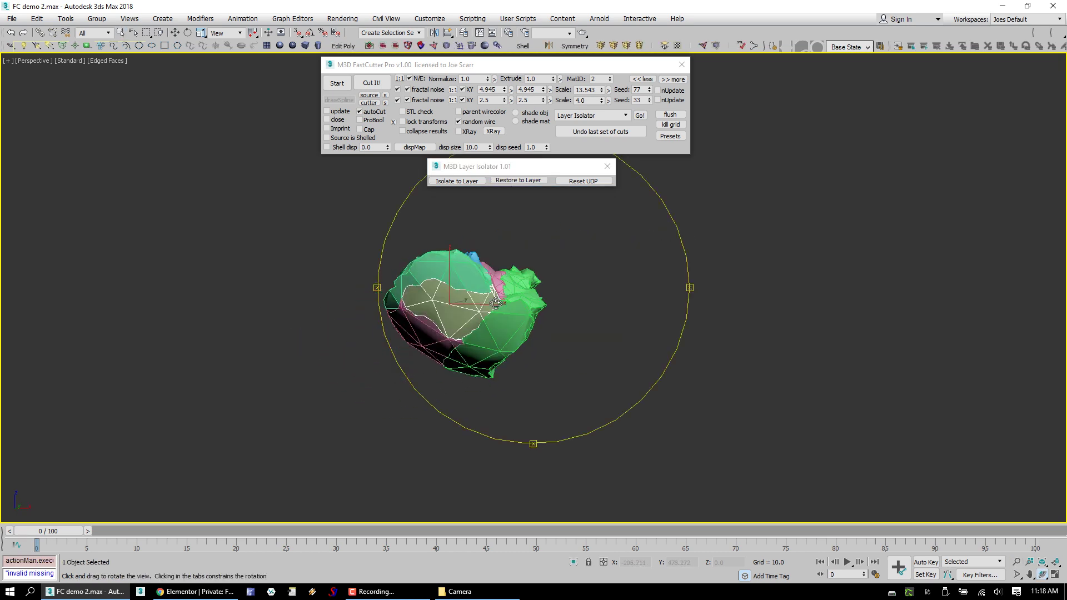
alt+middle_drag(493, 205, 398, 341)
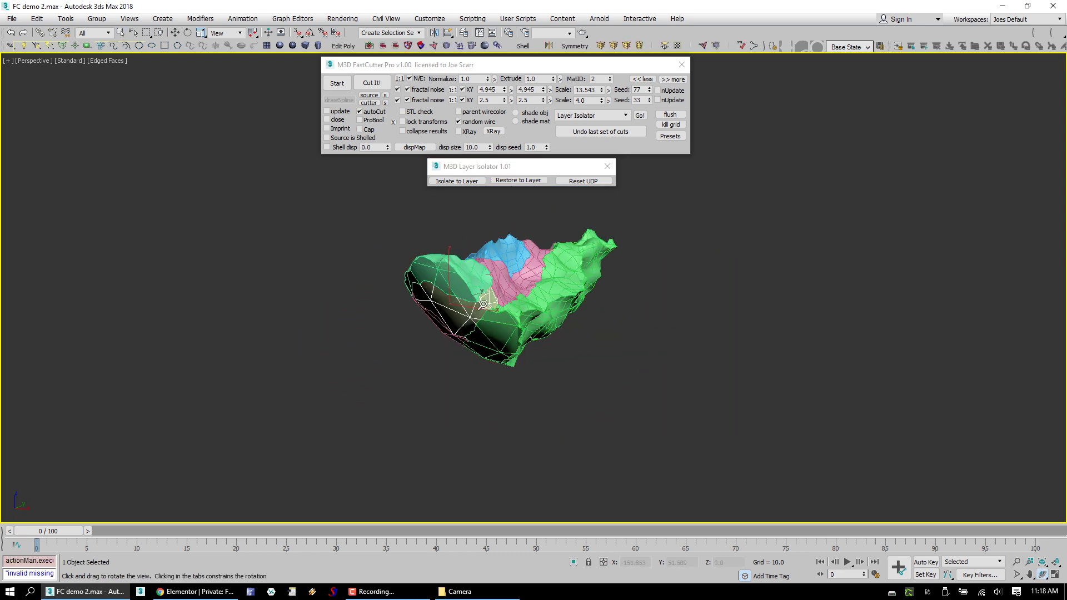
- Restore the large blue piece of the lower shell, then select all visible pieces and frame them in the view
scroll(398, 341, down, 3)
click(507, 181)
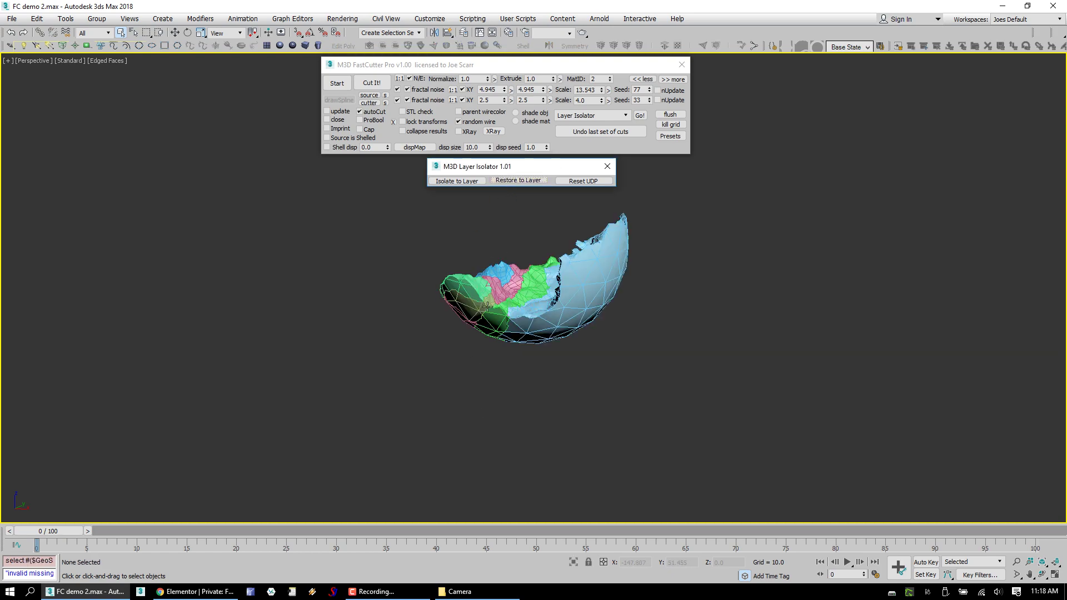
scroll(488, 307, down, 3)
drag(392, 235, 594, 358)
key(z)
alt+middle_drag(503, 255, 536, 324)
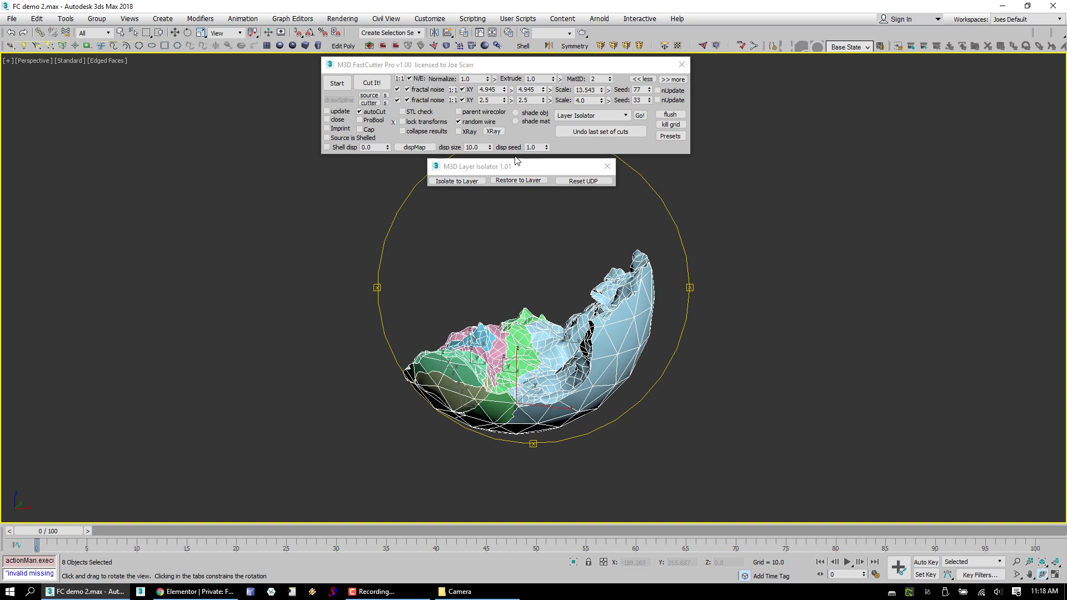
- Restore the remaining pieces with Layer Isolator to bring back the complete sphere
click(525, 182)
scroll(470, 305, down, 3)
scroll(473, 363, up, 3)
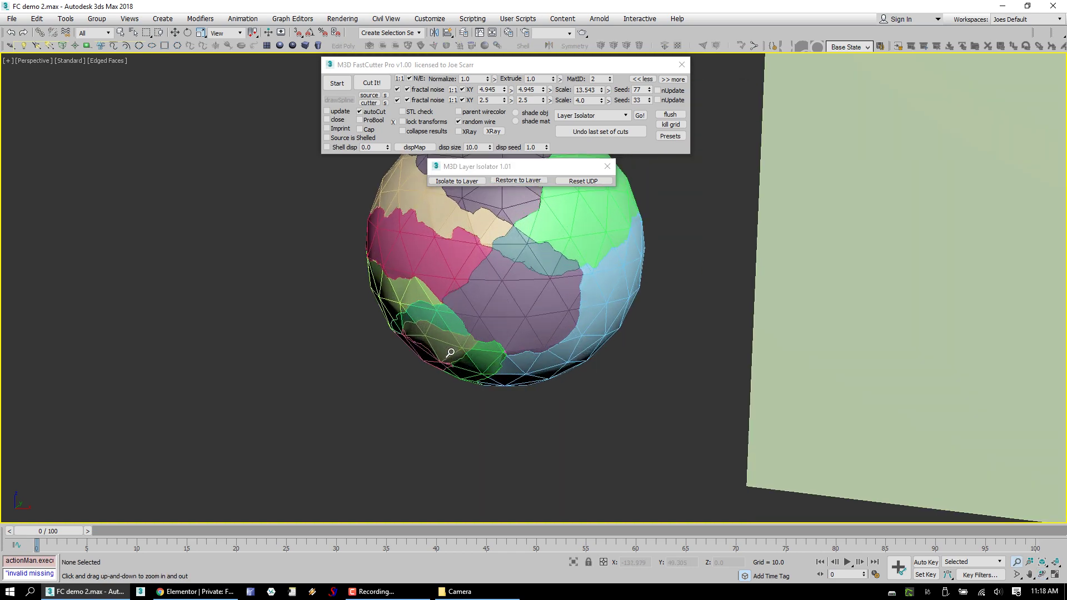
- Select the small tan piece near the sphere's underside and close the Layer Isolator window
click(448, 349)
alt+middle_drag(448, 348, 393, 410)
scroll(442, 350, down, 1)
scroll(476, 312, up, 4)
middle_drag(469, 278, 420, 306)
scroll(444, 303, down, 2)
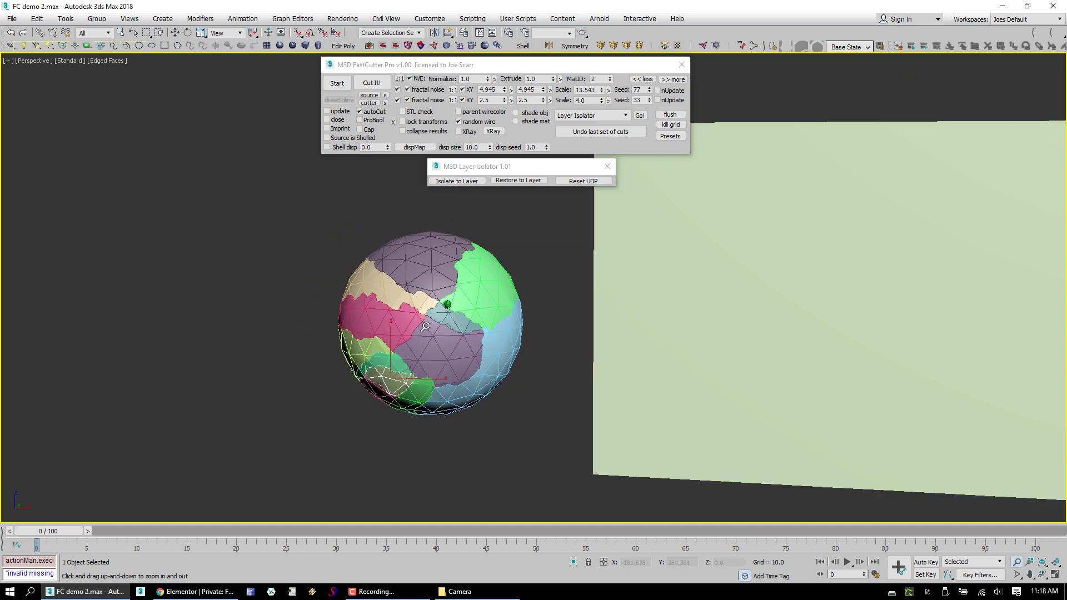
click(605, 181)
scroll(399, 330, up, 1)
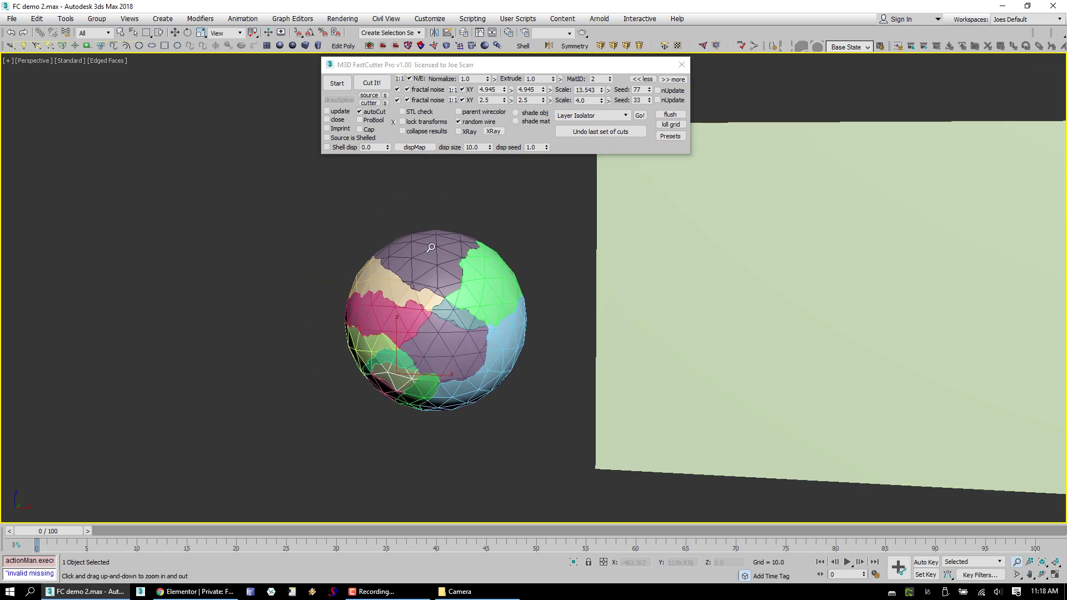
- Select the pale green box, disable autoCut and enable the closed cutter spline option in FastCutter
scroll(437, 352, up, 1)
scroll(411, 314, down, 8)
scroll(509, 273, up, 2)
click(565, 231)
alt+middle_drag(580, 300, 545, 231)
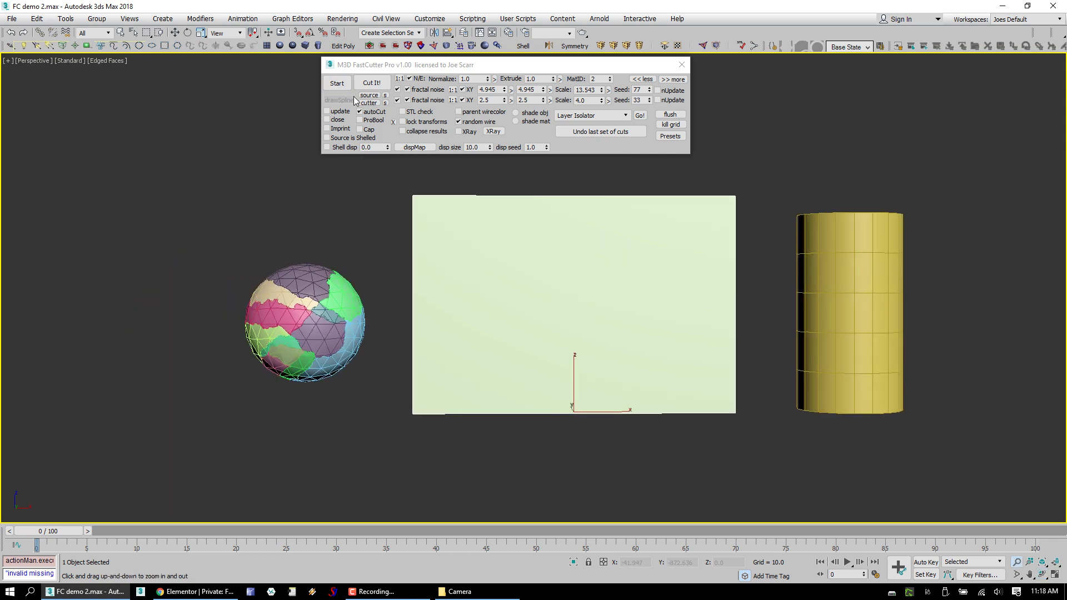
click(360, 113)
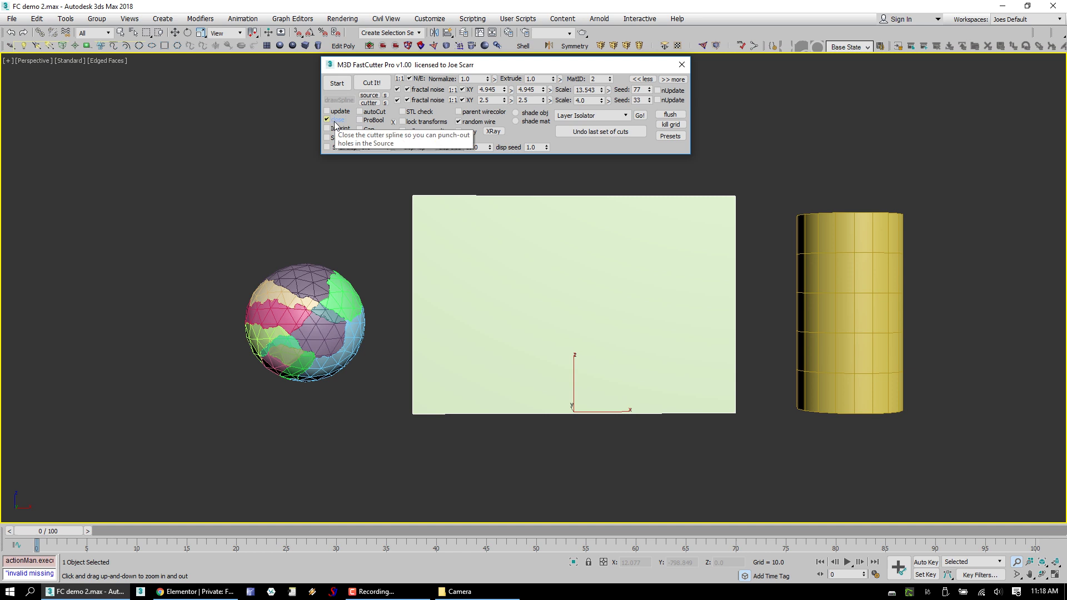
- Start a cut on the box, draw a rounded freehand loop around the middle of its front face and close the spline
click(337, 83)
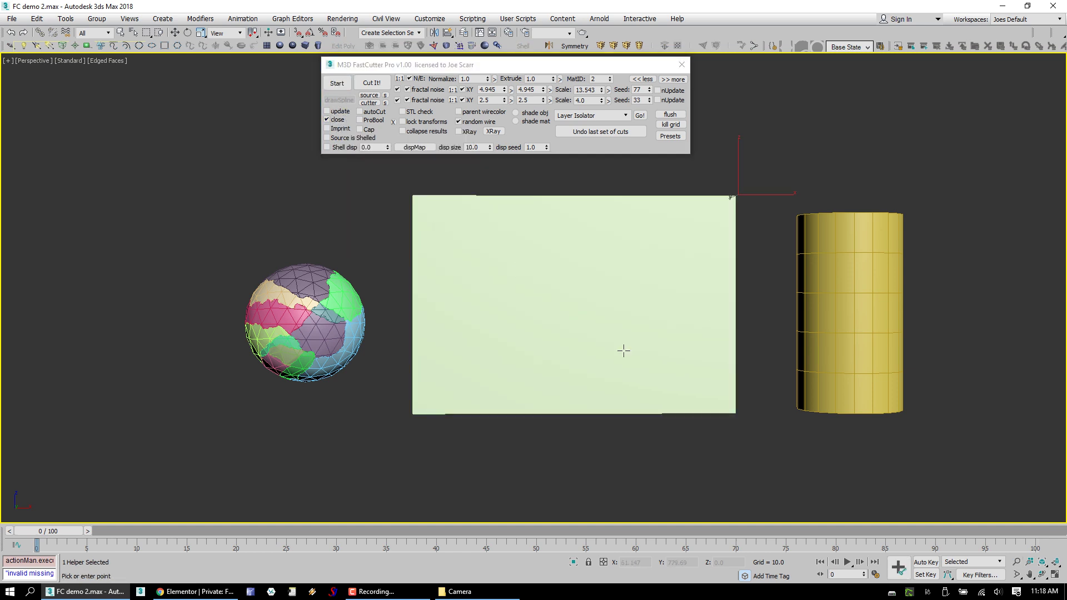
click(583, 353)
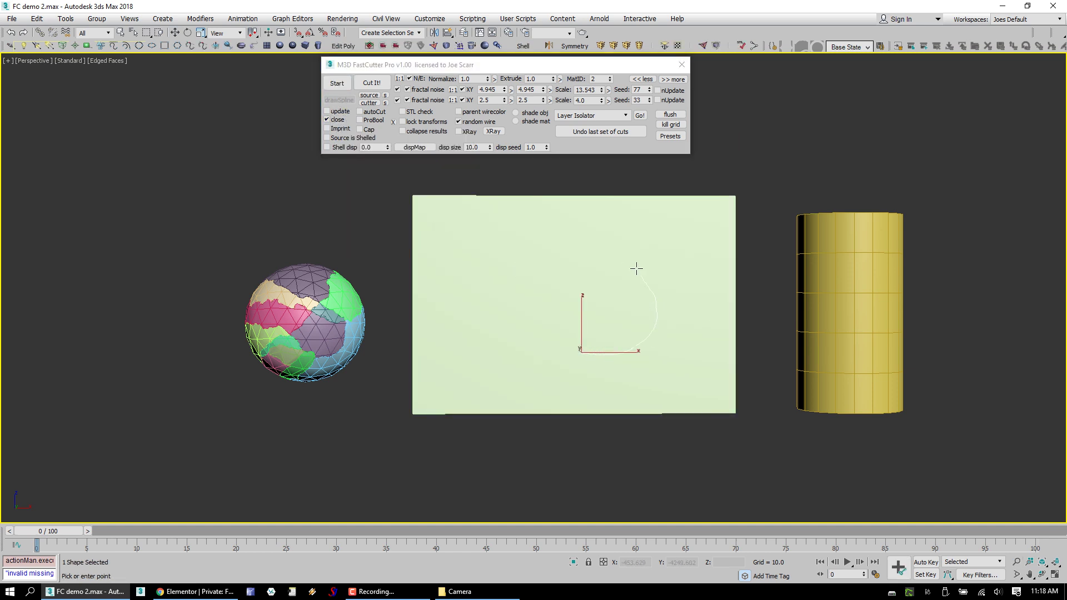
click(571, 350)
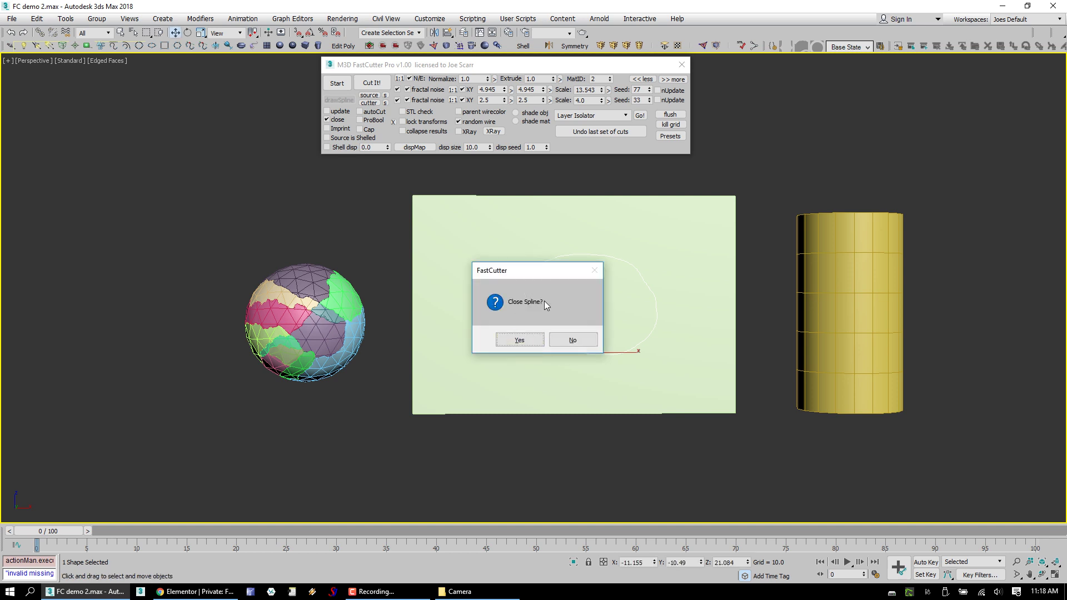
click(519, 339)
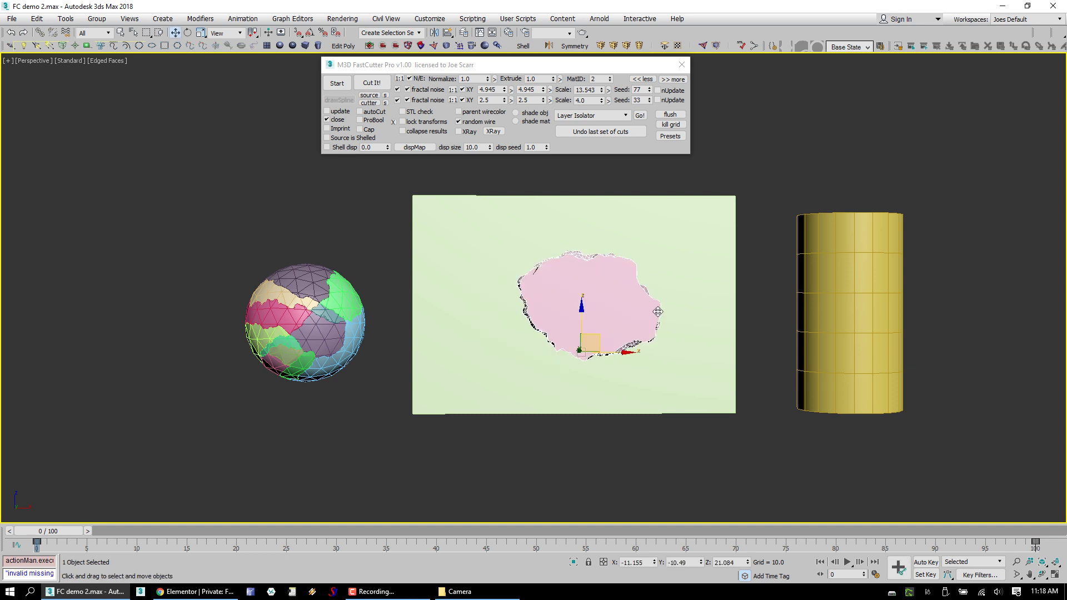
- Cut the box with the noisy closed cutter to punch the irregular piece out of its middle
scroll(580, 317, up, 3)
alt+middle_drag(554, 296, 492, 315)
scroll(537, 275, up, 1)
key(ctrl+r)
drag(538, 275, 531, 232)
click(362, 83)
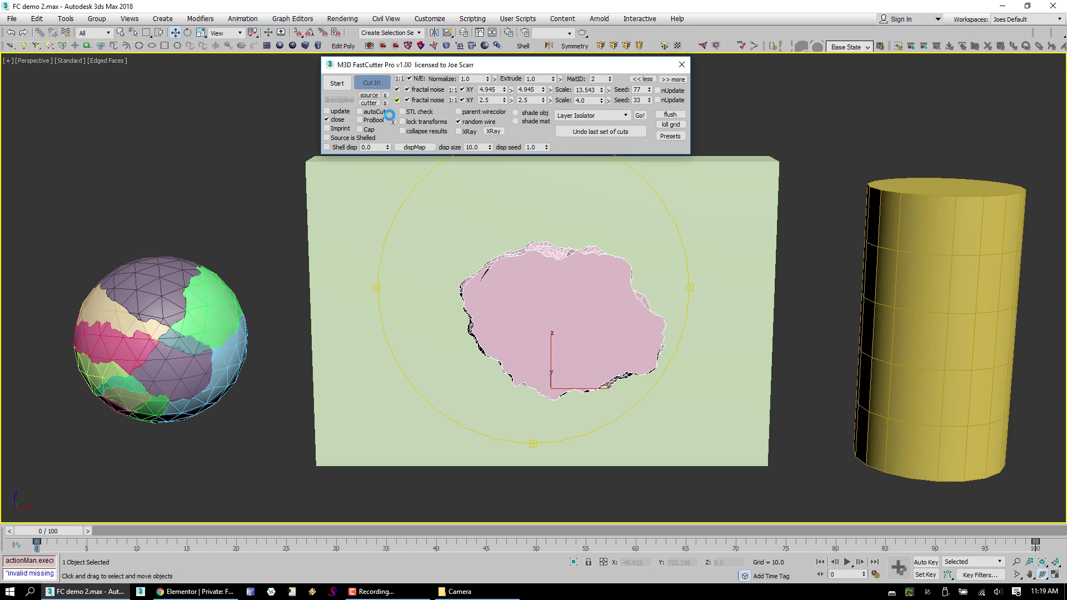
- Select the punched-out piece, move it away from the box to reveal the hole, and undo the move
click(558, 349)
alt+middle_drag(559, 349, 589, 225)
scroll(562, 326, down, 3)
key(w)
drag(572, 294, 411, 254)
key(ctrl+z)
middle_drag(593, 306, 511, 281)
scroll(593, 305, up, 2)
scroll(457, 288, down, 5)
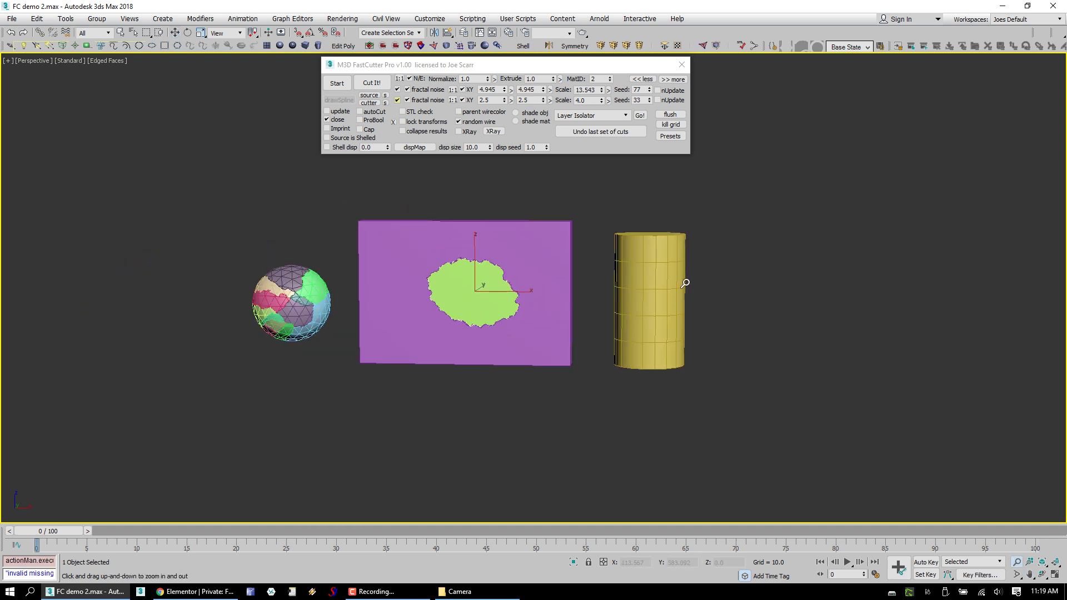
scroll(647, 266, up, 1)
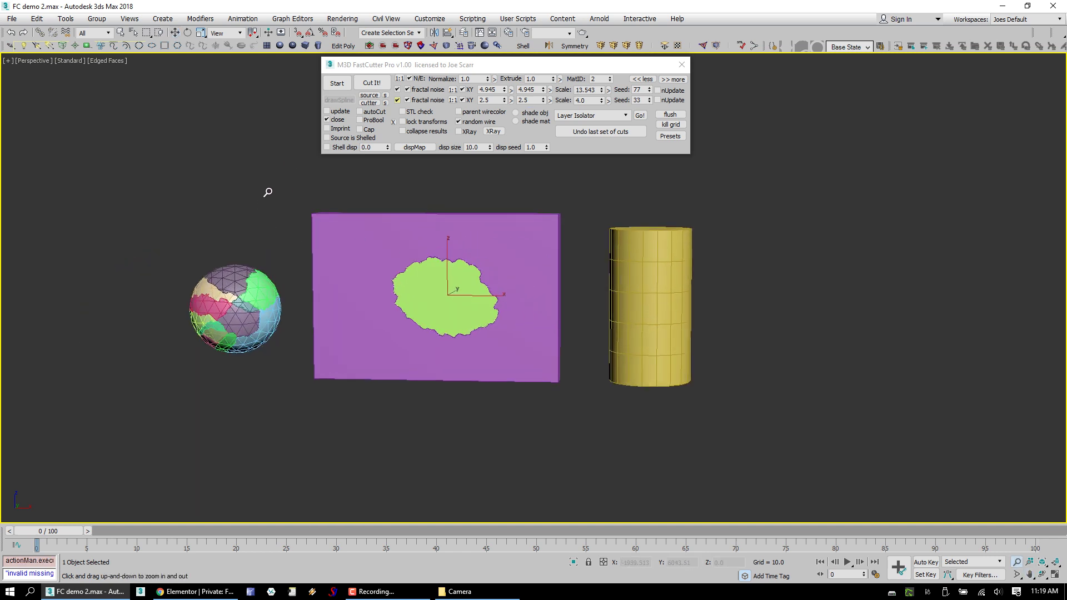